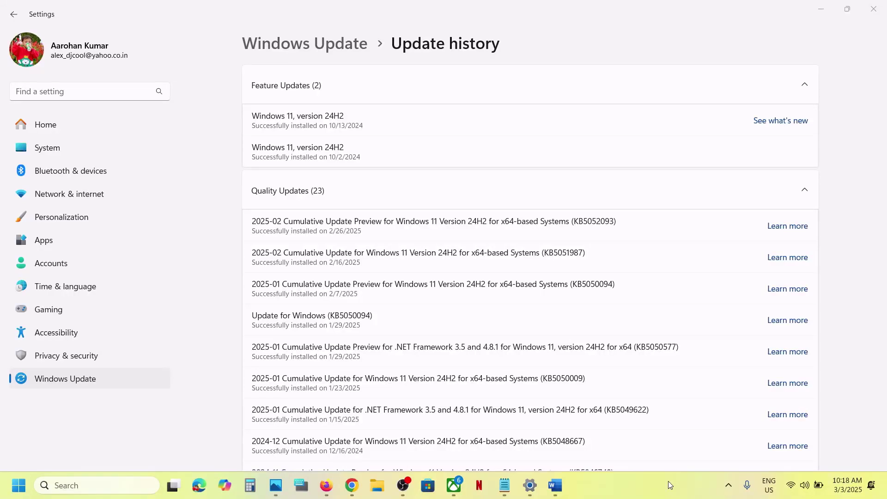
Select KB5051987 in the update history and bring up the Word document on the install error
double_click(562, 253)
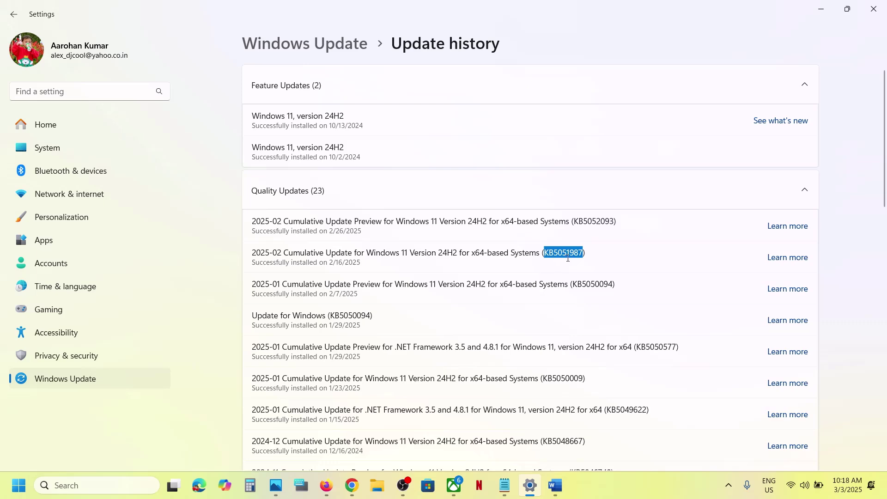
click(562, 477)
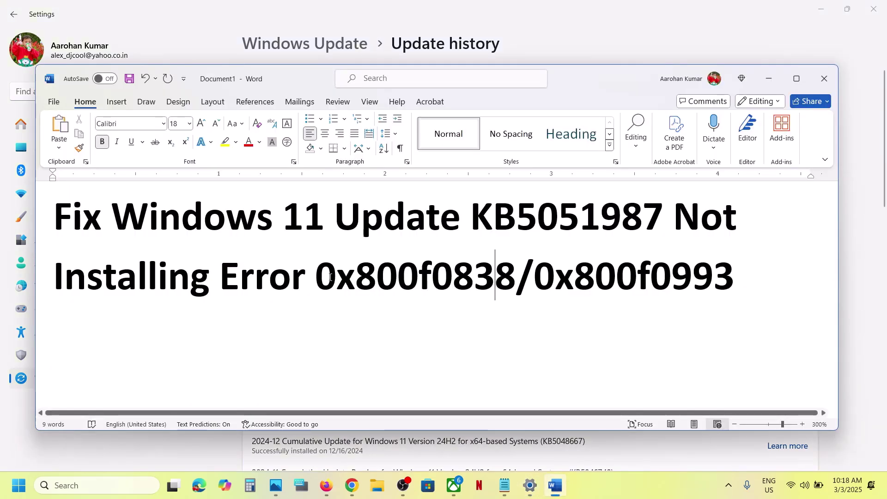
Highlight error code 0x800f0993 in the Word document title, then minimise Word
drag(330, 277, 714, 285)
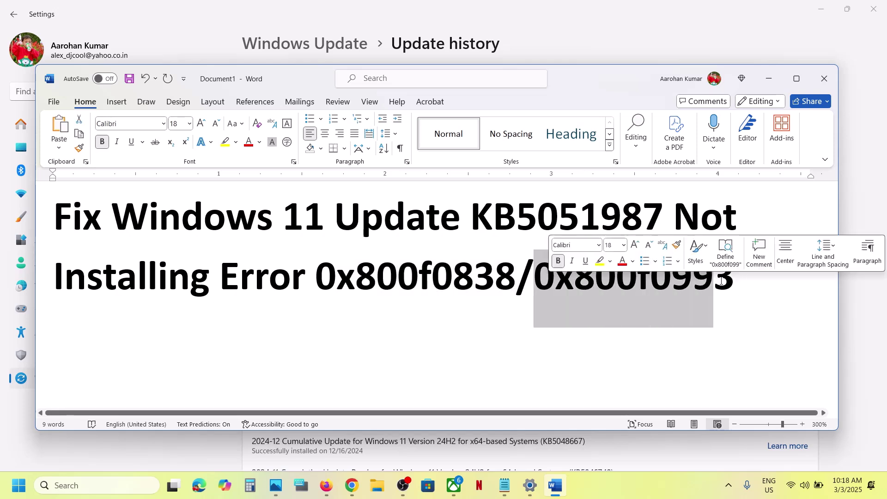
click(769, 78)
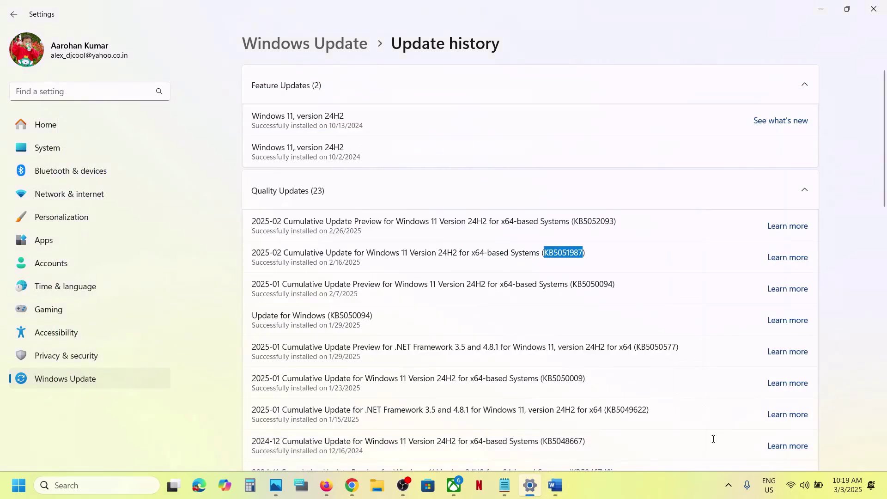
Pause Windows updates for 1 week, then resume them to trigger a fresh update check
click(651, 481)
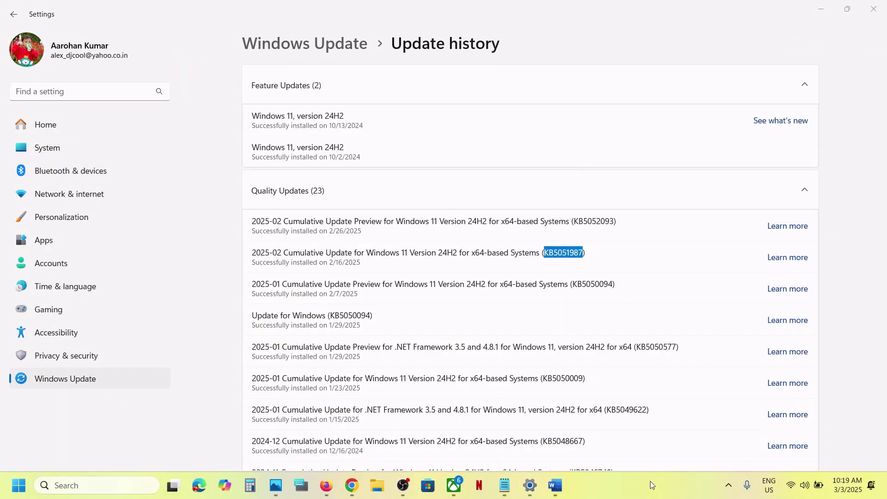
click(99, 382)
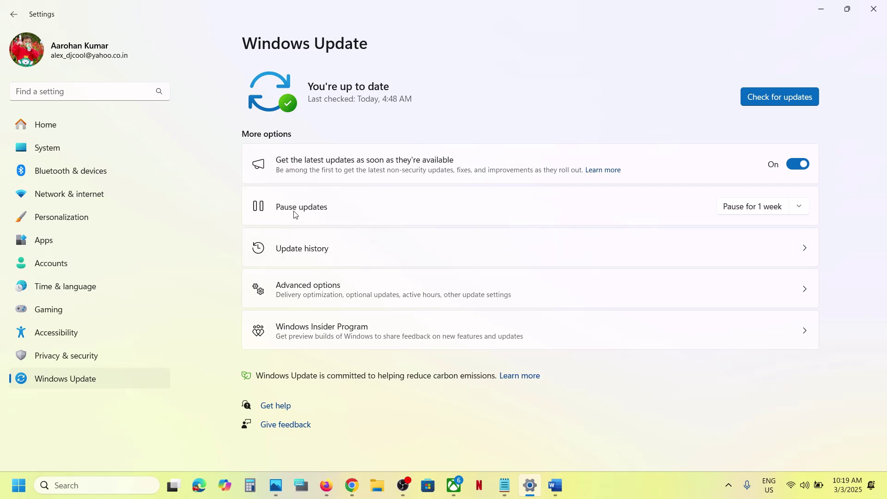
click(799, 208)
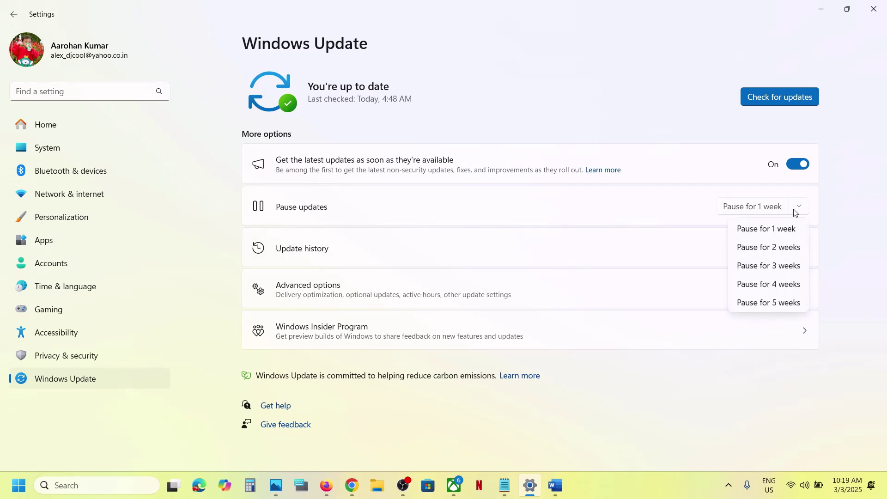
click(771, 229)
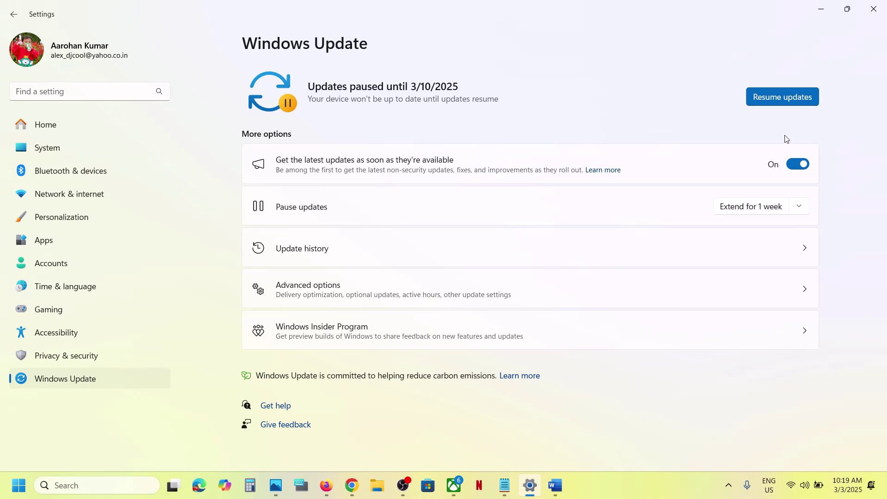
click(773, 100)
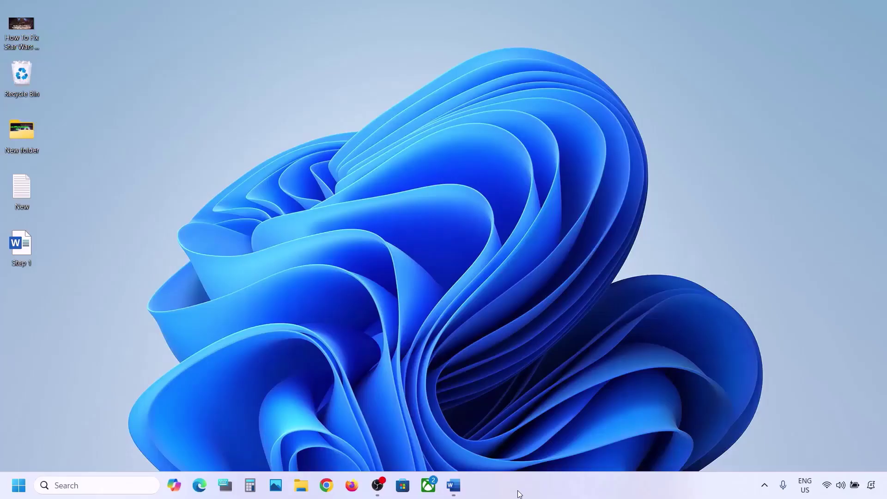
Highlight the 'Start App Readiness Service' step in Word and open Services from Windows search
click(454, 485)
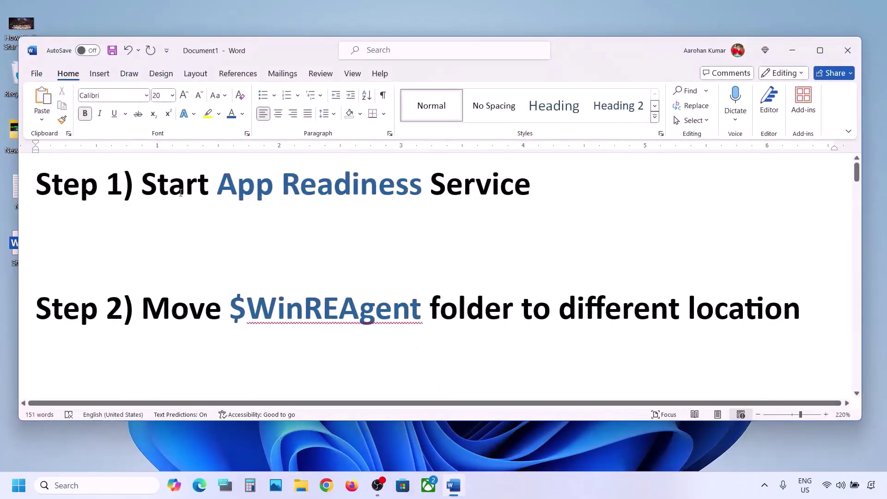
drag(162, 188, 534, 191)
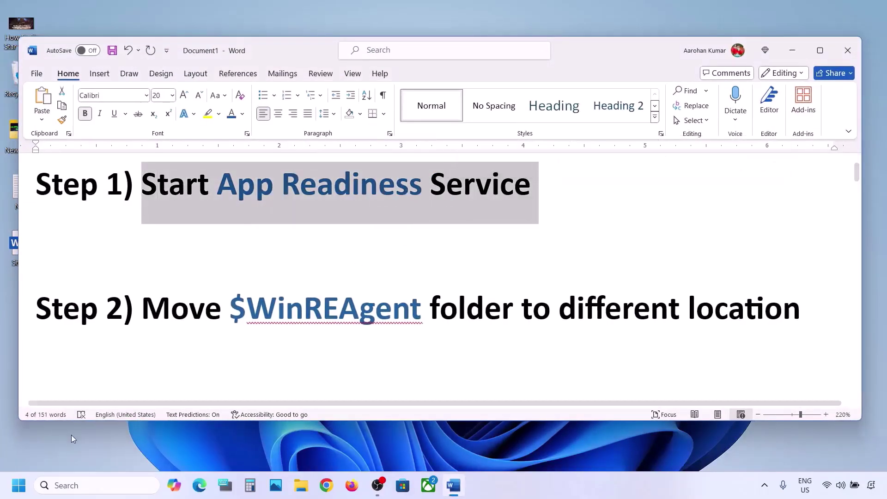
click(69, 485)
text(services)
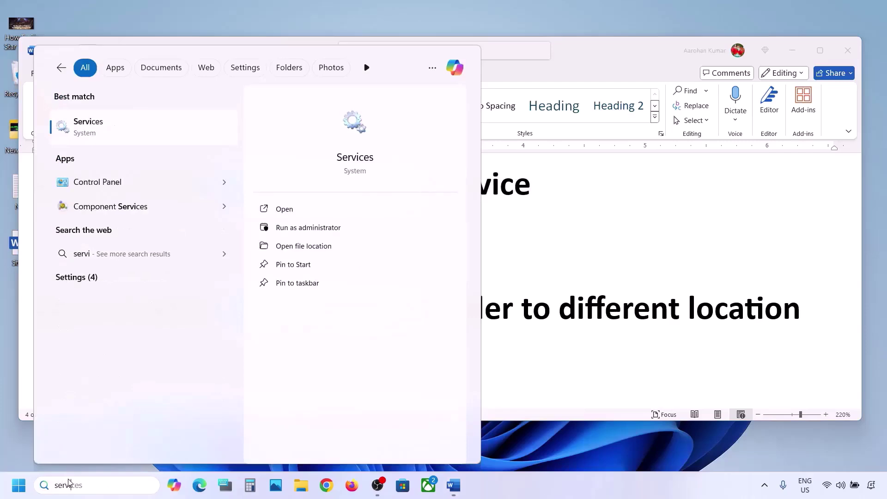
click(109, 131)
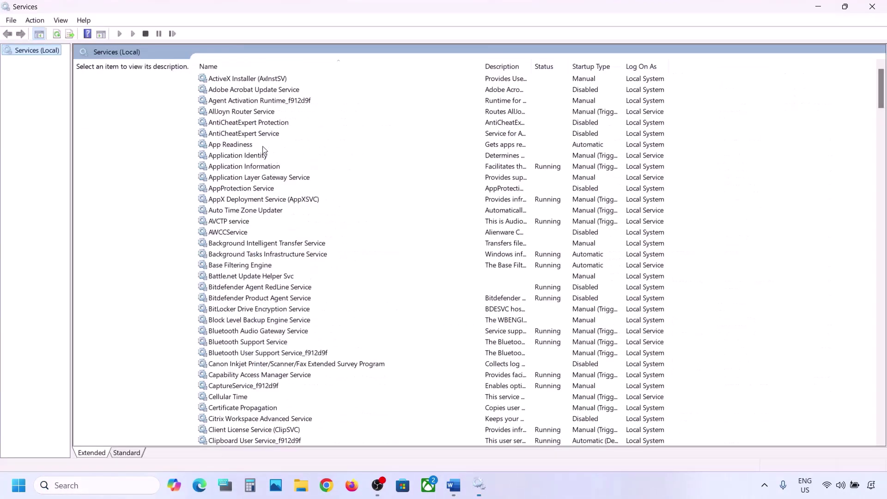
Set the App Readiness service to Automatic startup, apply, and start it
click(252, 145)
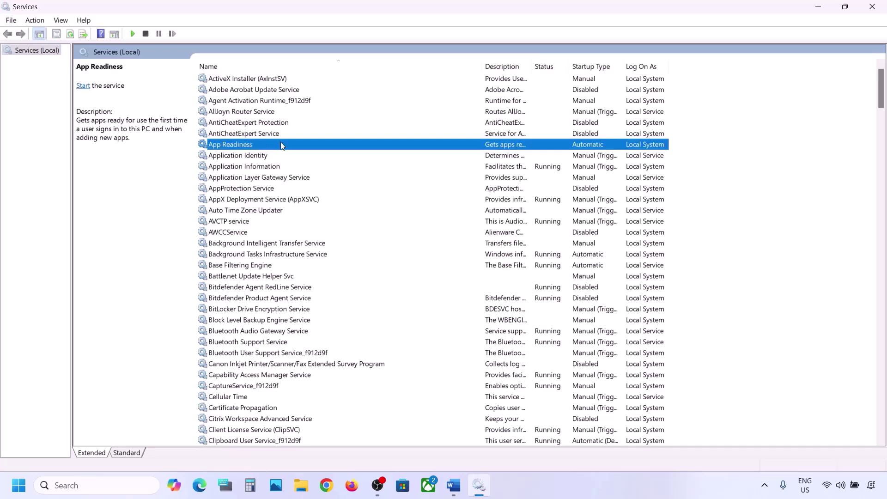
double_click(276, 147)
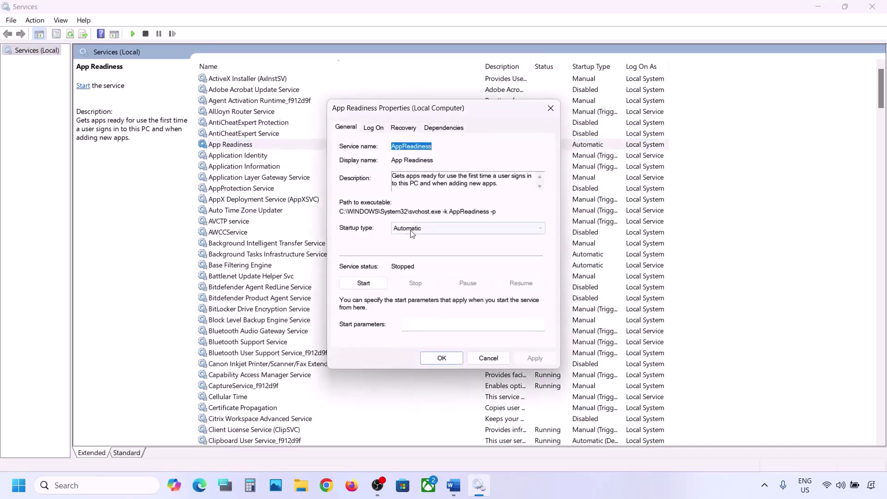
click(413, 230)
click(421, 246)
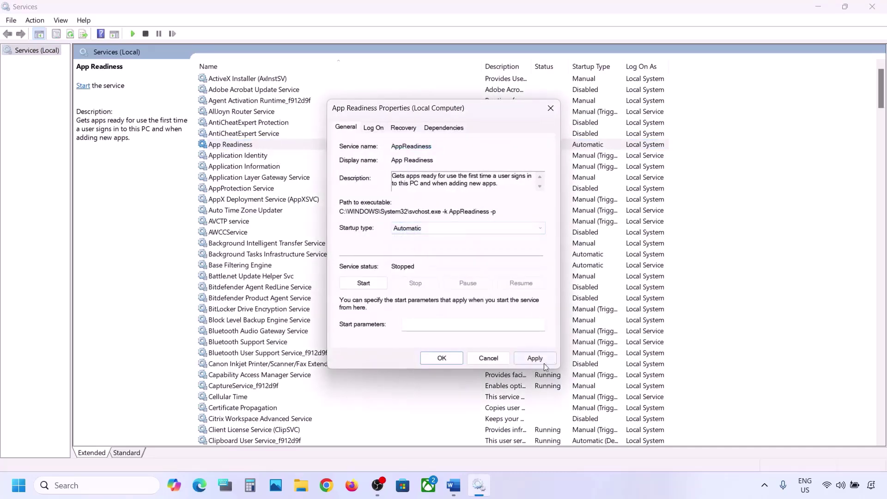
click(534, 360)
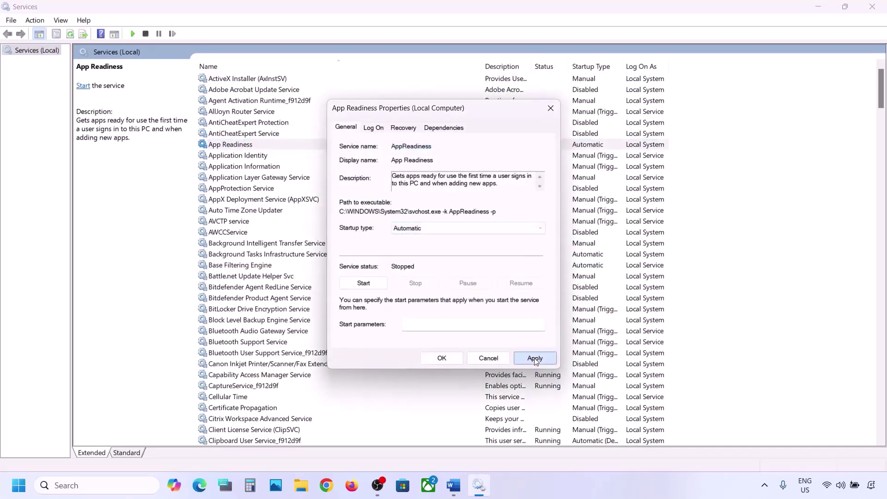
click(367, 287)
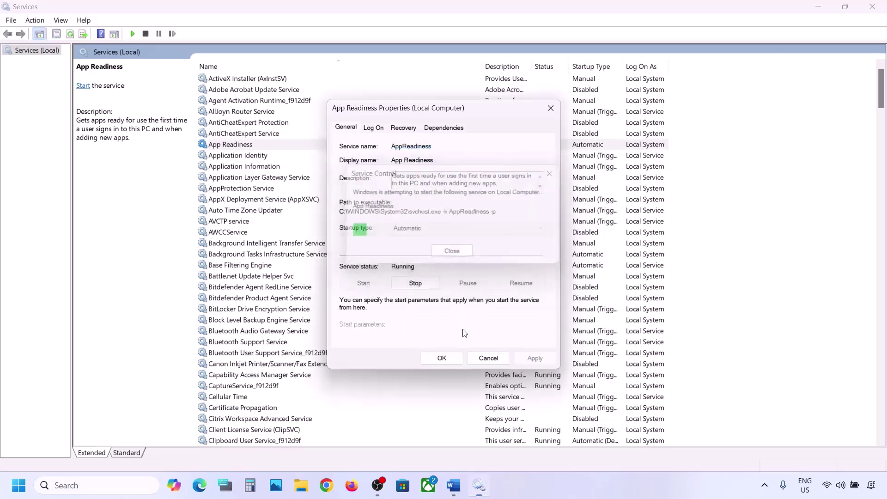
click(445, 355)
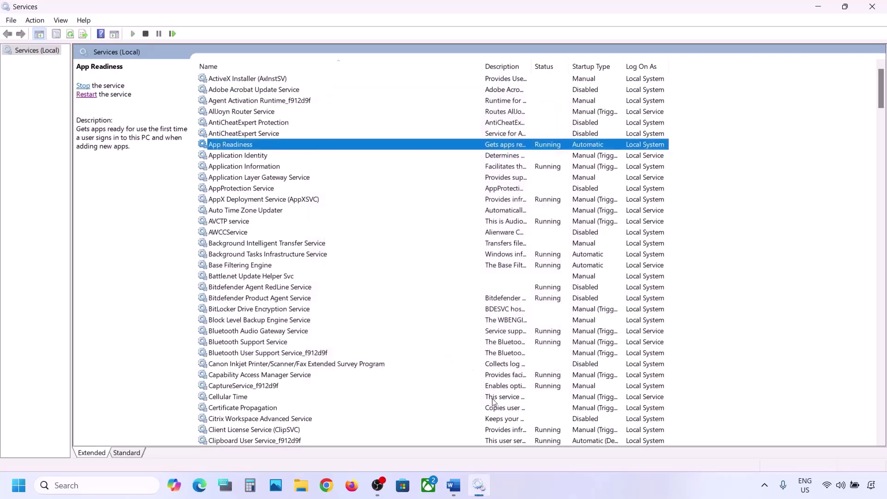
Highlight the $WinREAgent folder name in Word's Step 2 and open File Explorer
click(453, 486)
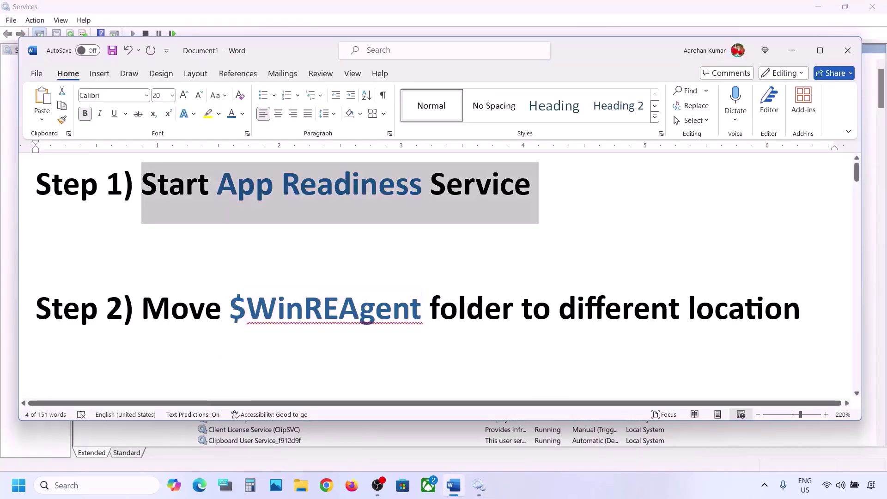
double_click(364, 323)
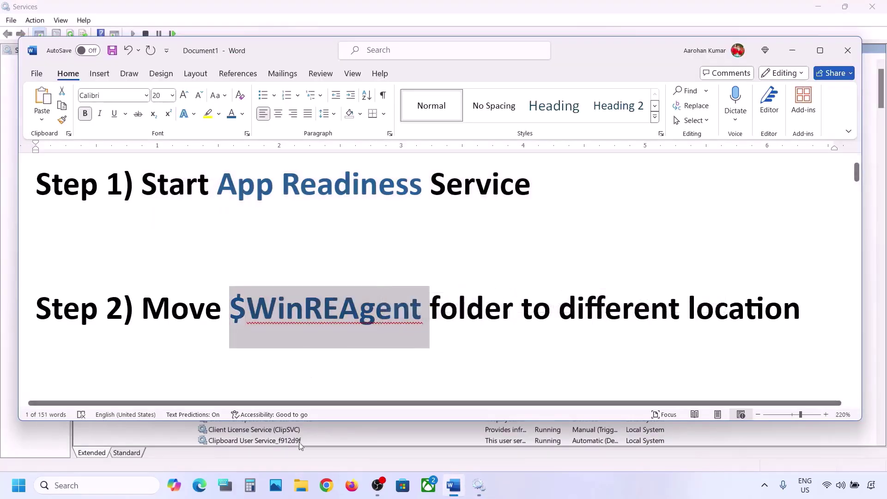
click(303, 486)
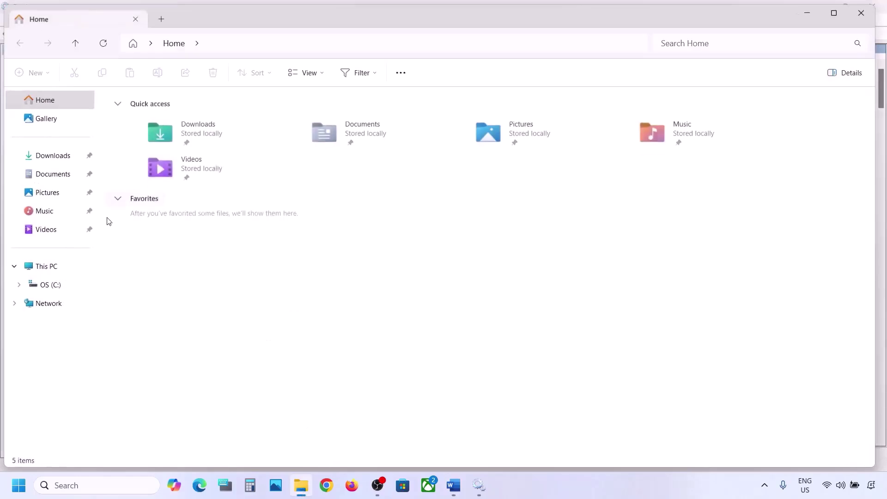
Open the OS (C:) drive with hidden items visible and copy the $WinREAgent folder
click(54, 270)
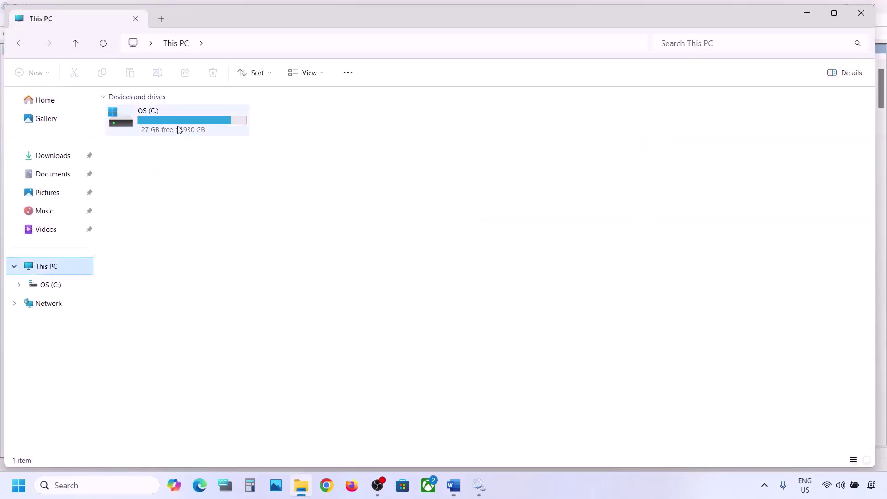
double_click(179, 129)
click(151, 168)
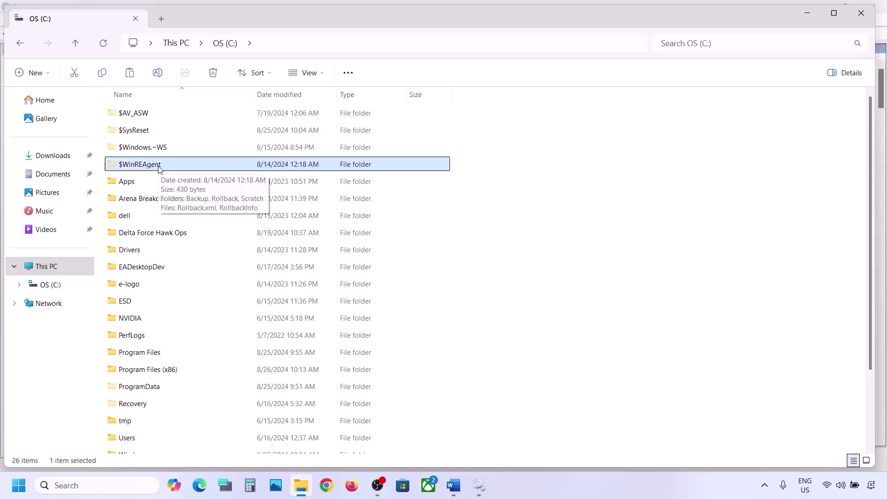
click(322, 73)
mouse_move(327, 295)
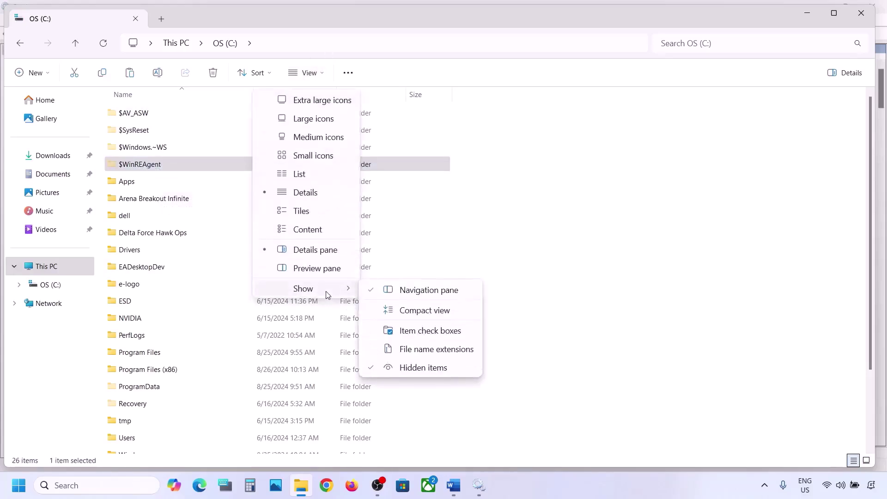
click(145, 166)
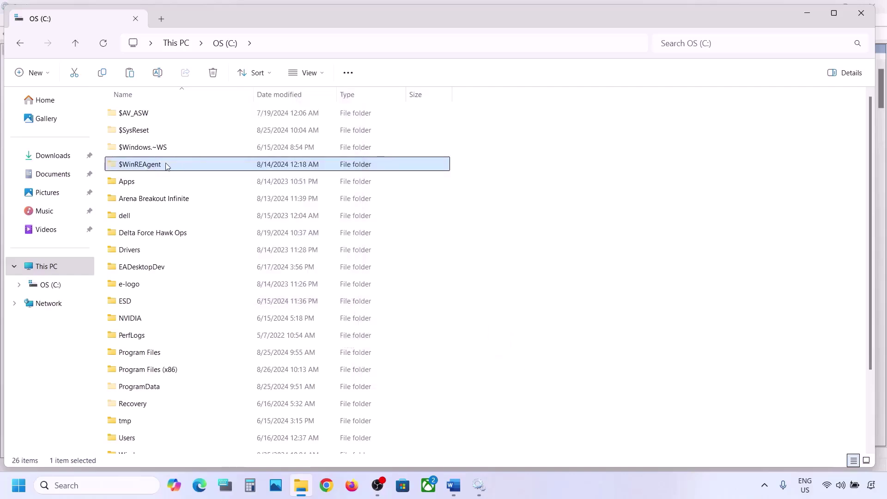
mouse_move(166, 167)
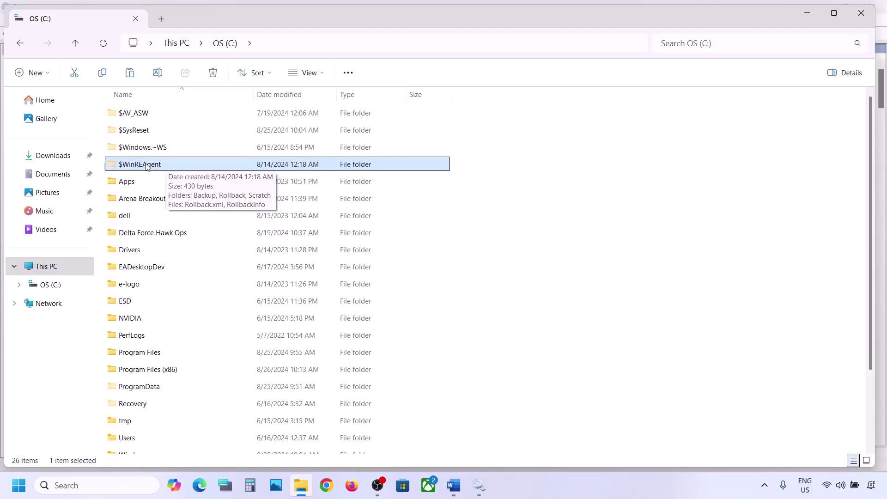
right_click(154, 164)
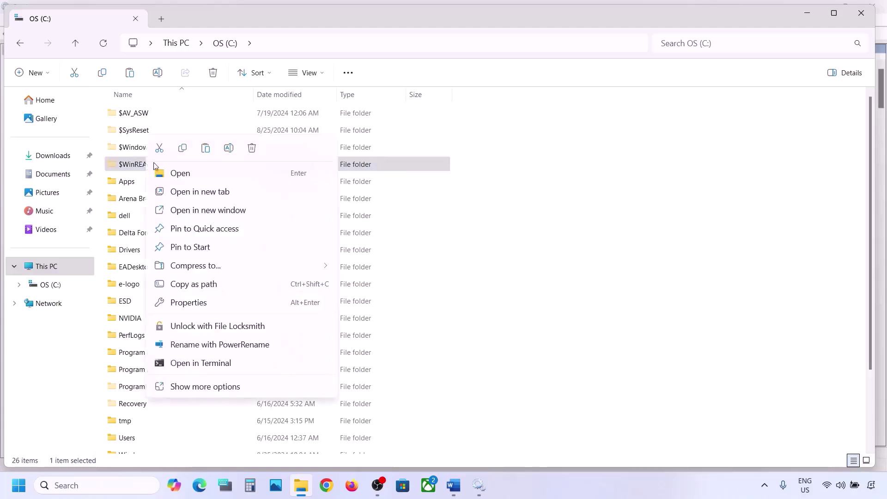
click(184, 153)
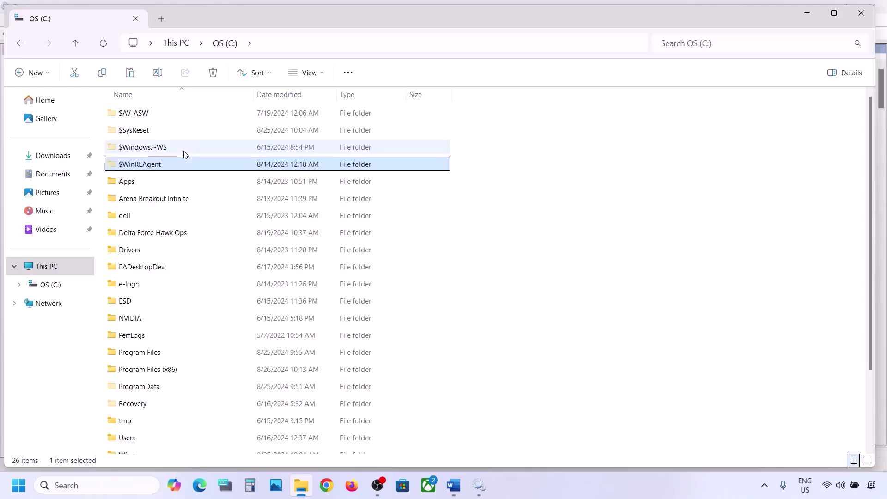
Paste $WinREAgent onto the desktop and delete the original from the C: drive
key(super+d)
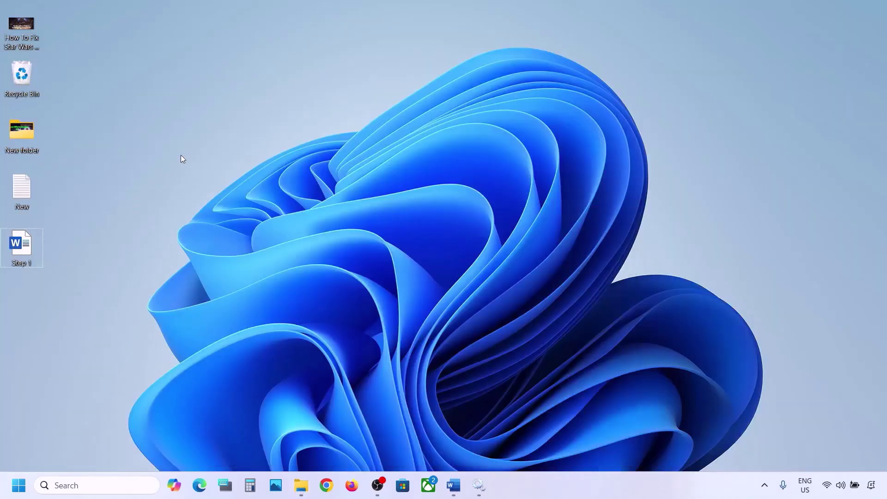
key(ctrl+v)
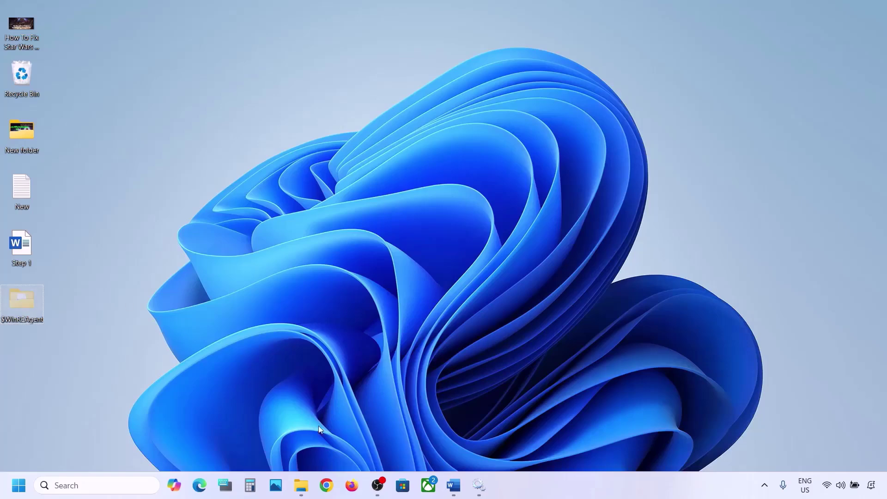
click(301, 485)
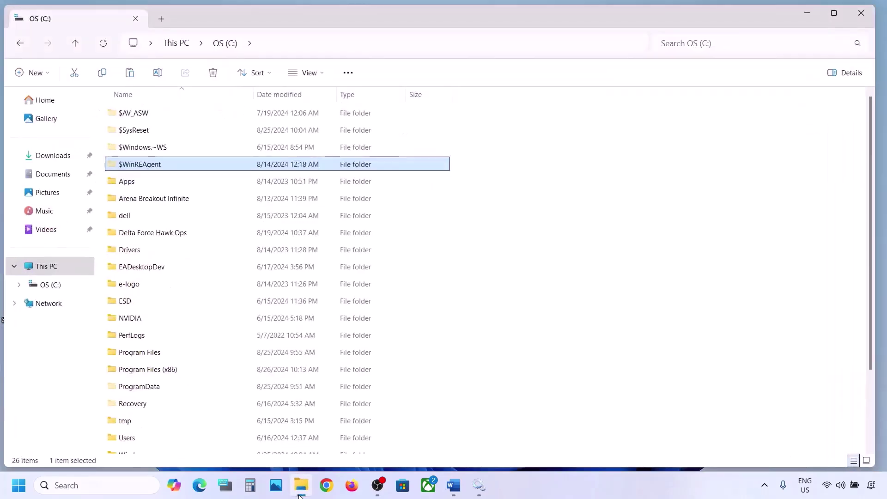
right_click(141, 166)
click(247, 149)
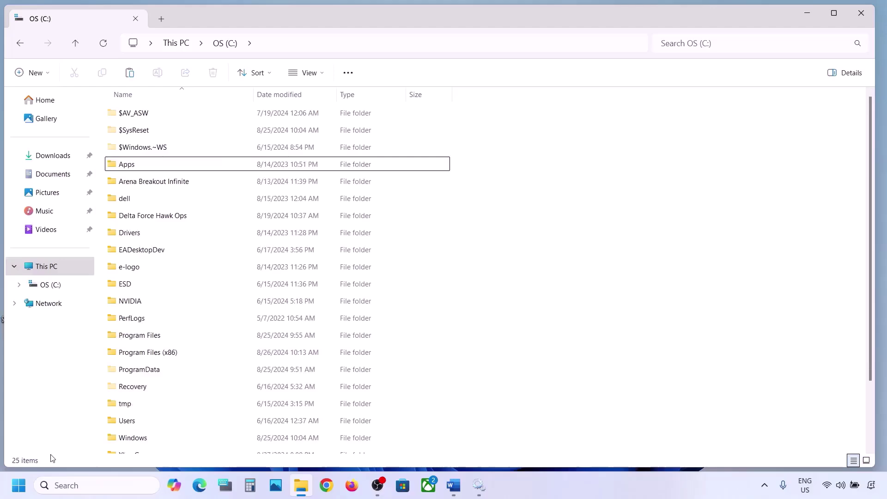
Open the Windows Update settings page, then minimise Settings and File Explorer to show the desktop
key(super+i)
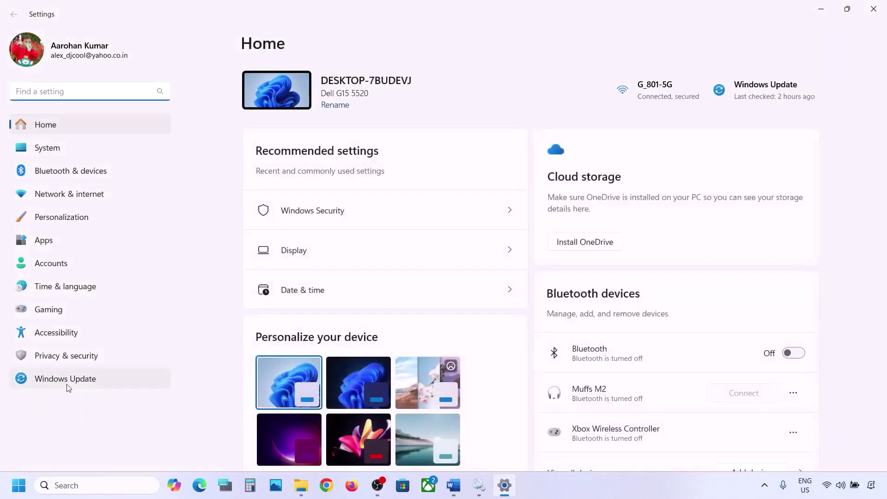
click(68, 381)
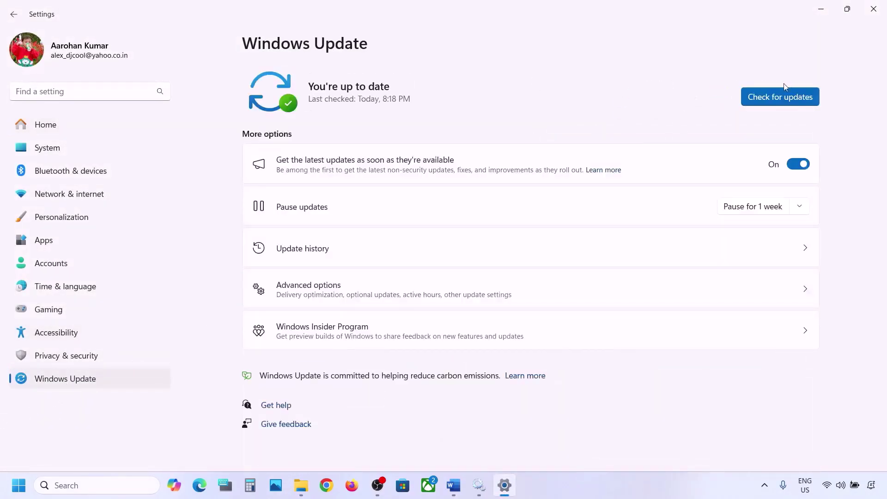
click(821, 9)
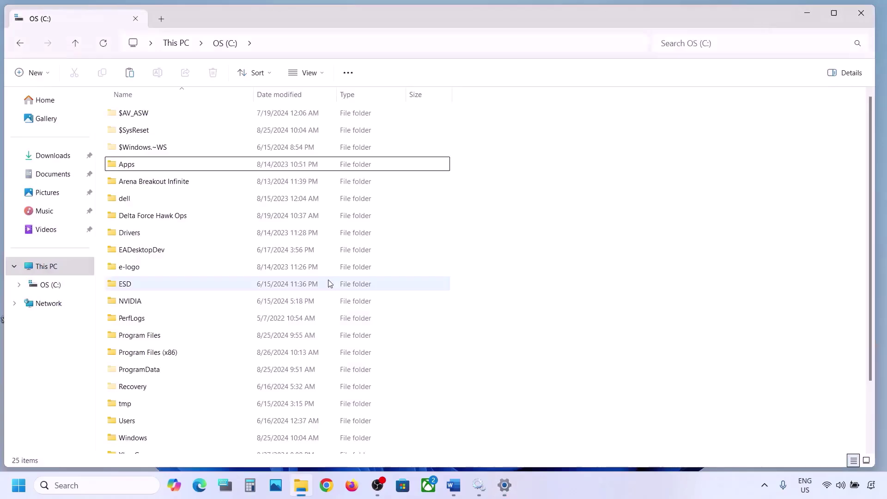
click(806, 13)
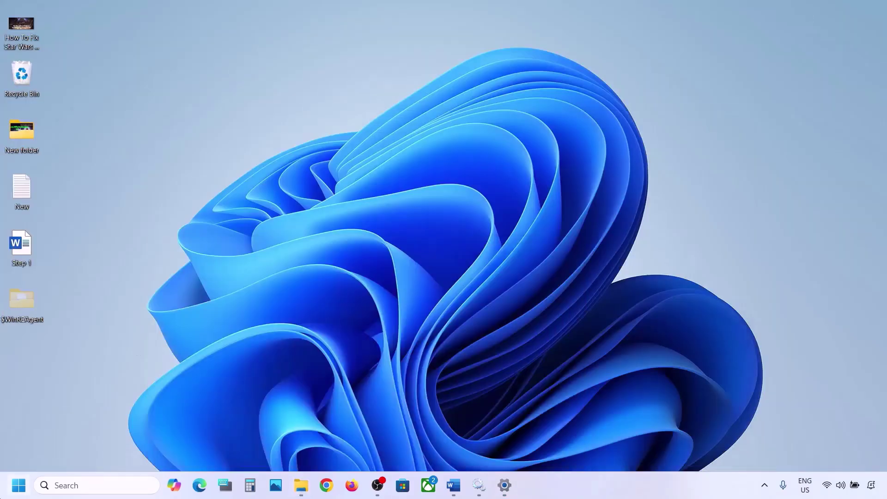
Look at the Start menu power options and close them without restarting
key(super)
click(335, 447)
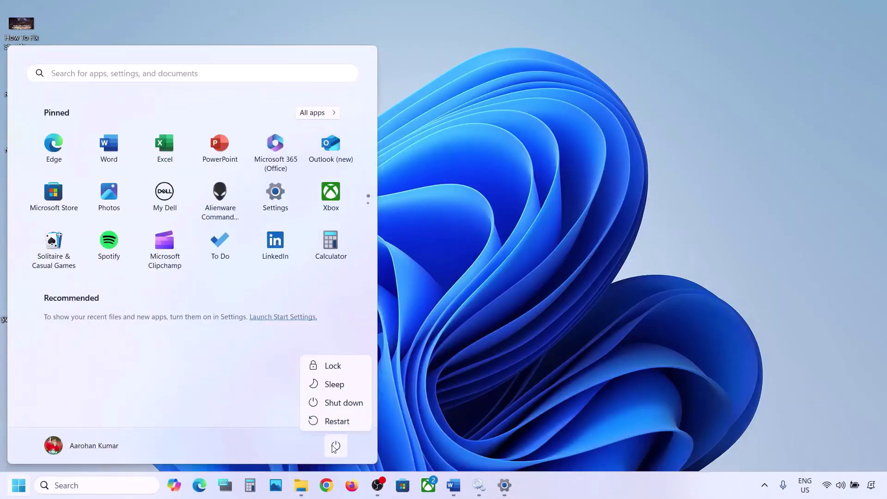
click(486, 339)
click(486, 340)
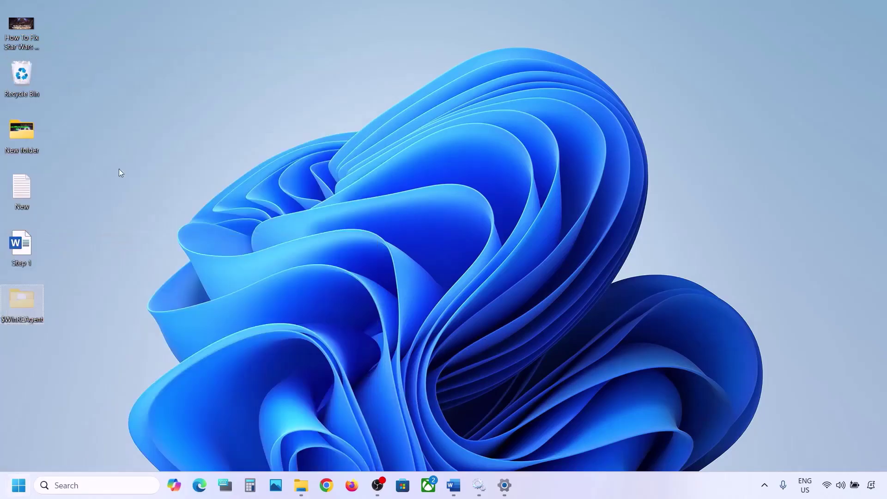
Cut $WinREAgent from the desktop and paste it into the root of C:
right_click(20, 298)
click(34, 311)
click(301, 485)
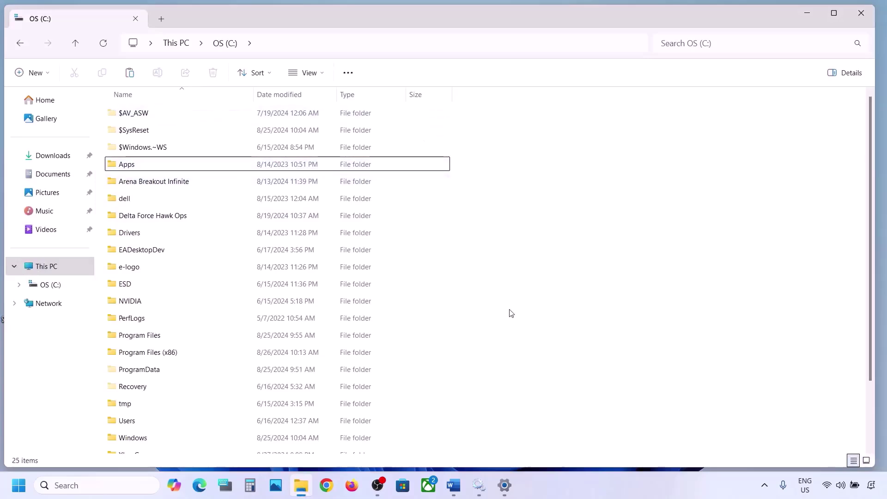
key(ctrl+v)
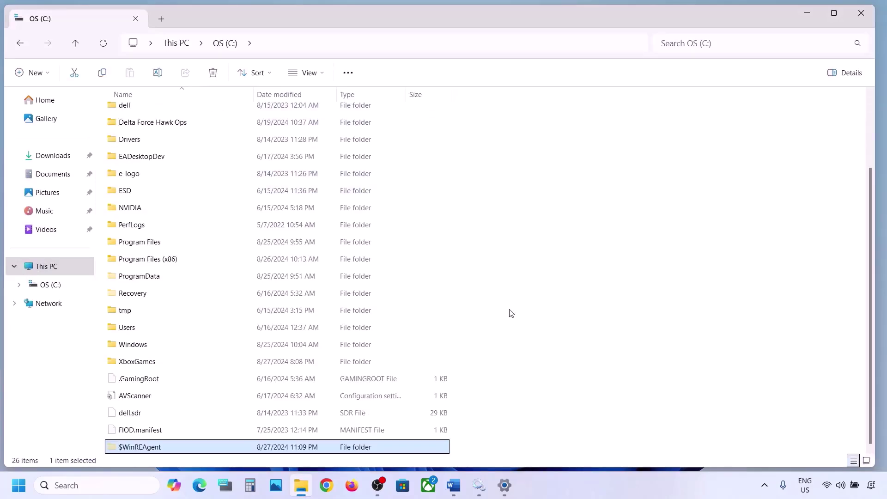
click(797, 18)
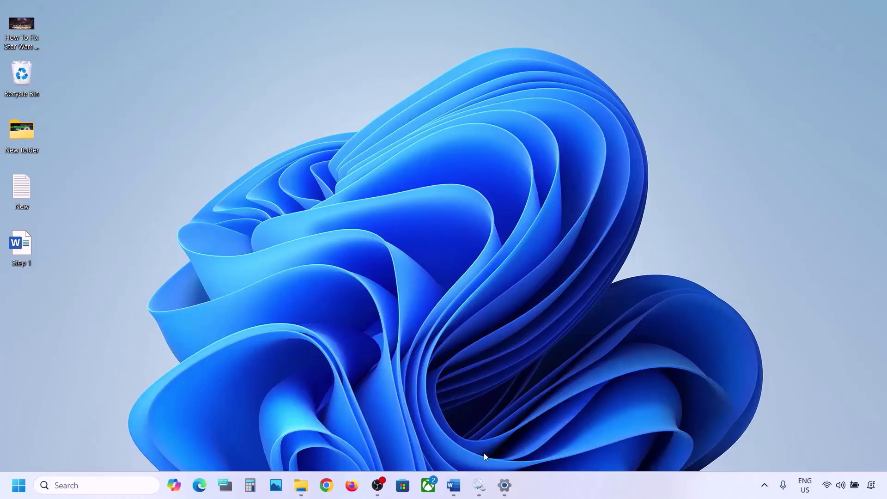
click(454, 485)
Highlight Step 3 in Word, then go to Settings > System > Troubleshoot
scroll(281, 272, down, 3)
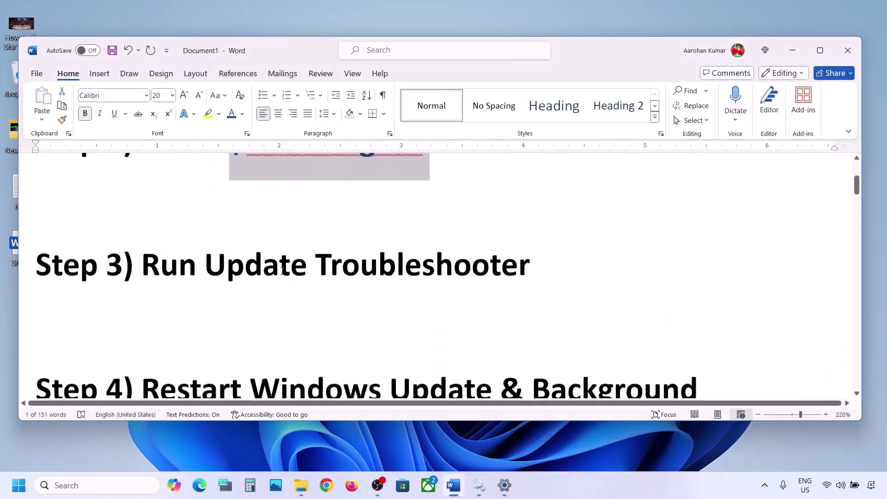
drag(142, 265, 512, 248)
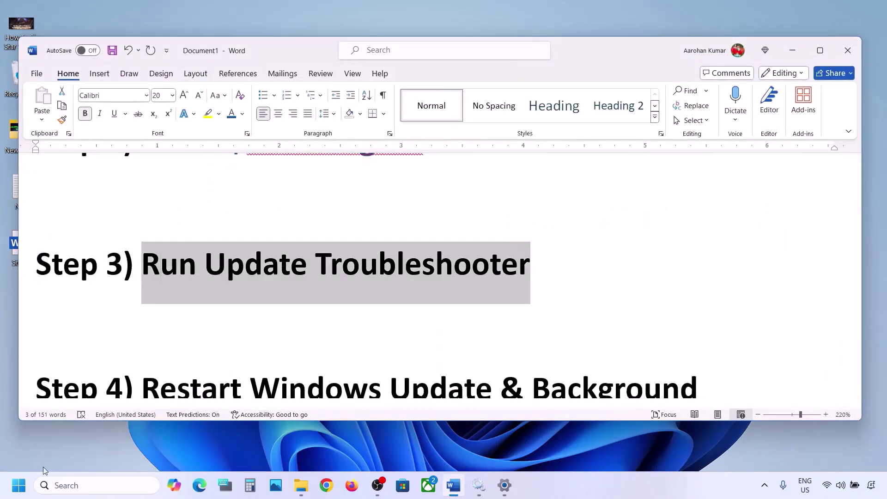
click(19, 485)
click(285, 203)
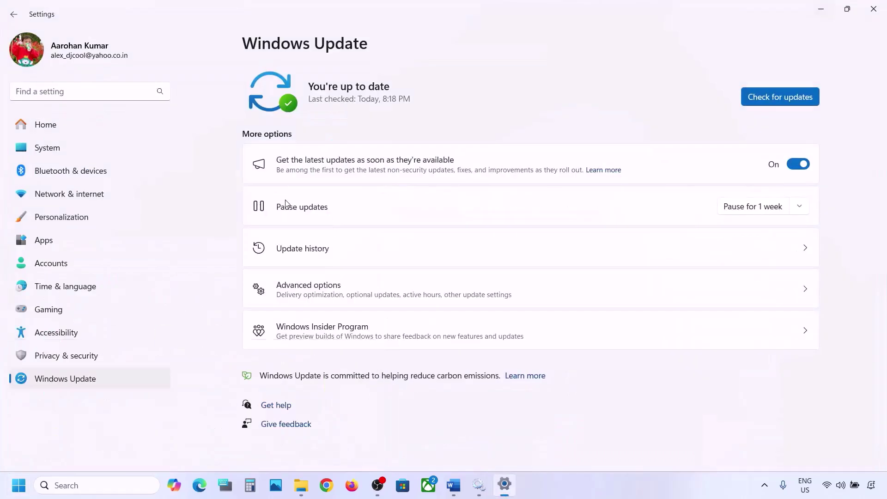
click(81, 149)
scroll(334, 224, down, 5)
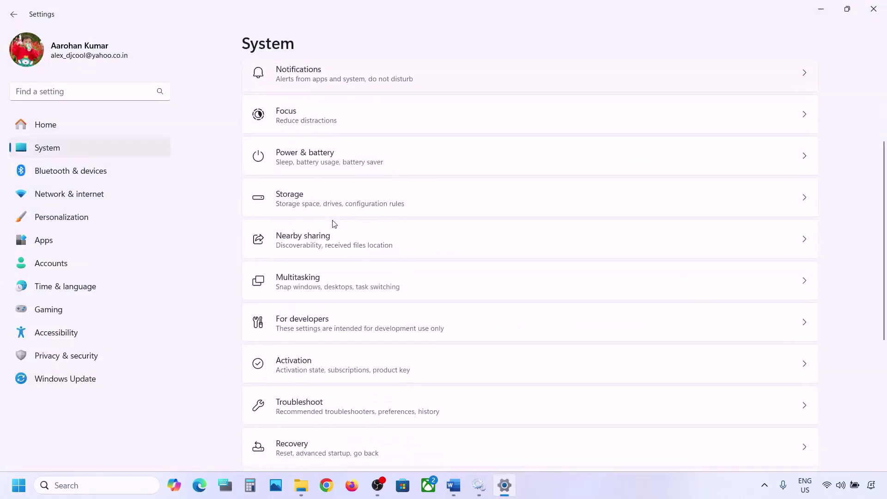
click(309, 336)
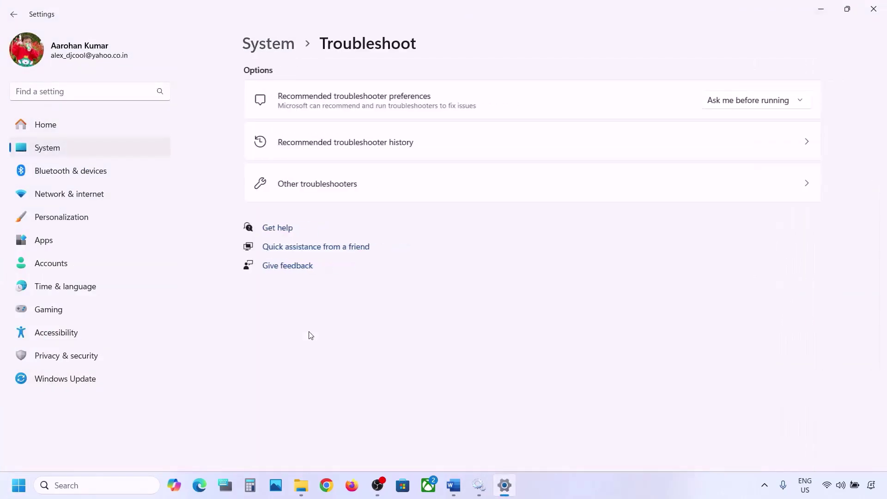
Run the Windows Update troubleshooter from Other troubleshooters
click(317, 195)
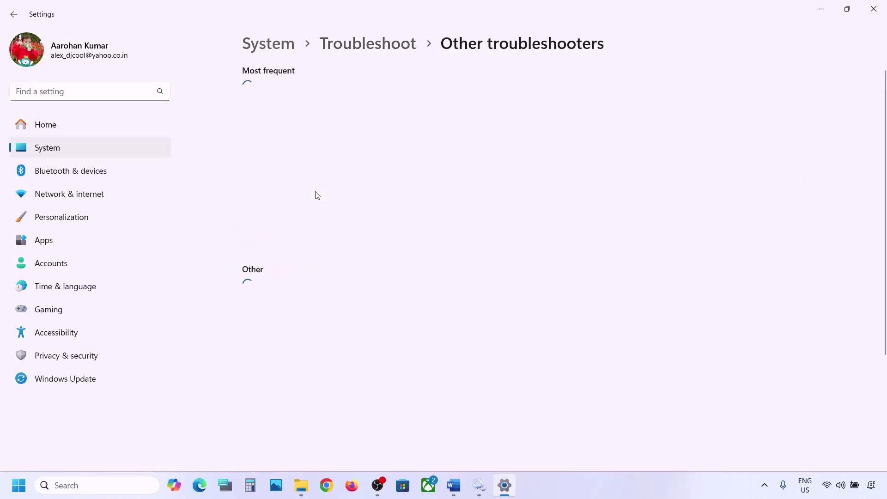
scroll(280, 204, down, 1)
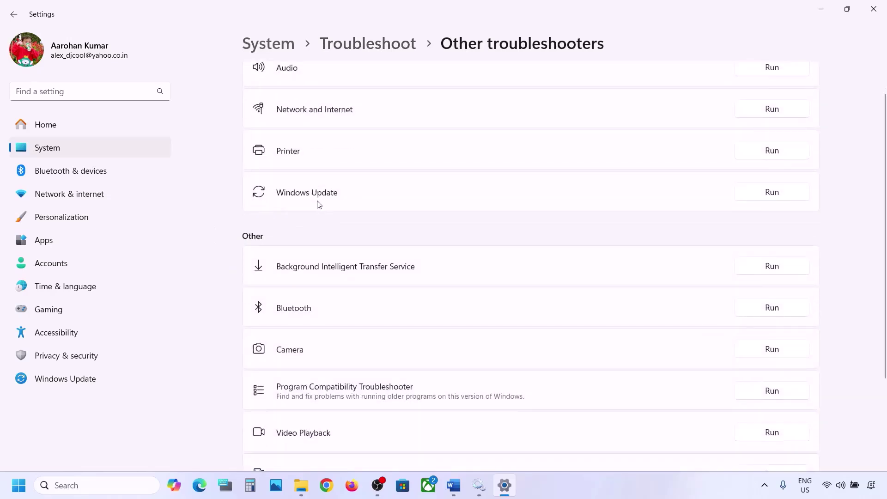
click(773, 199)
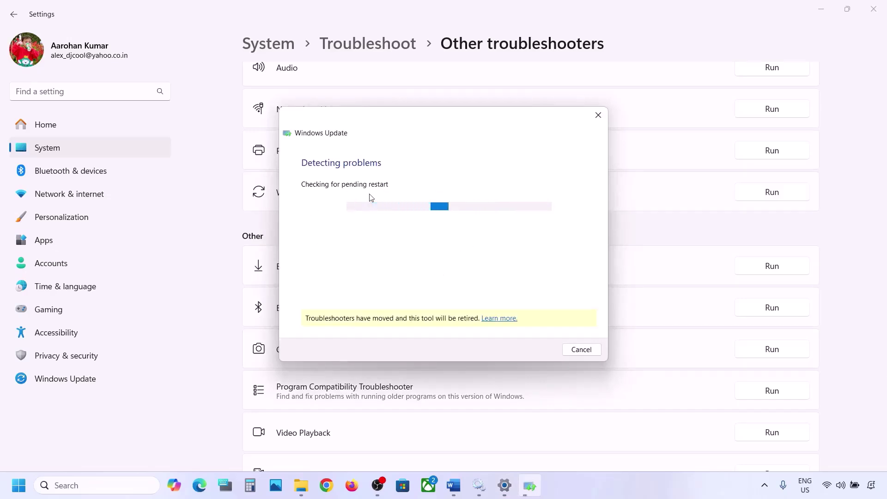
click(454, 485)
Highlight Word's Step 4 text and open the Services console via search
scroll(318, 299, down, 3)
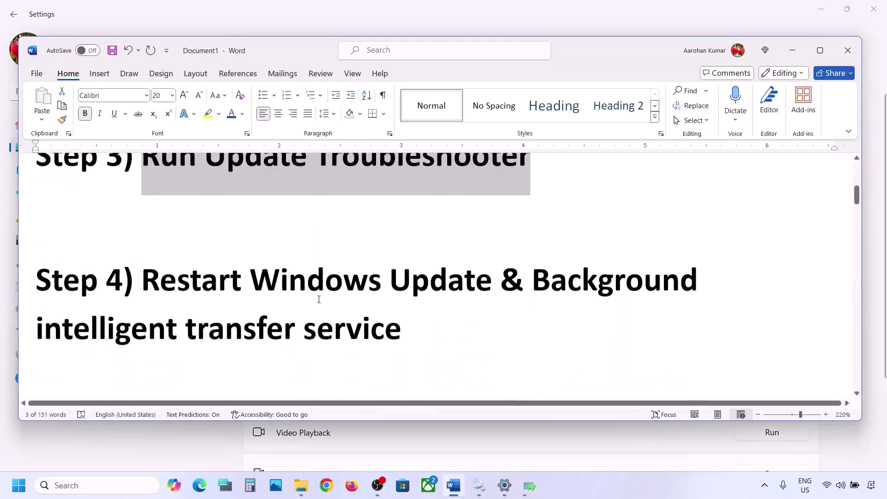
drag(142, 259, 402, 309)
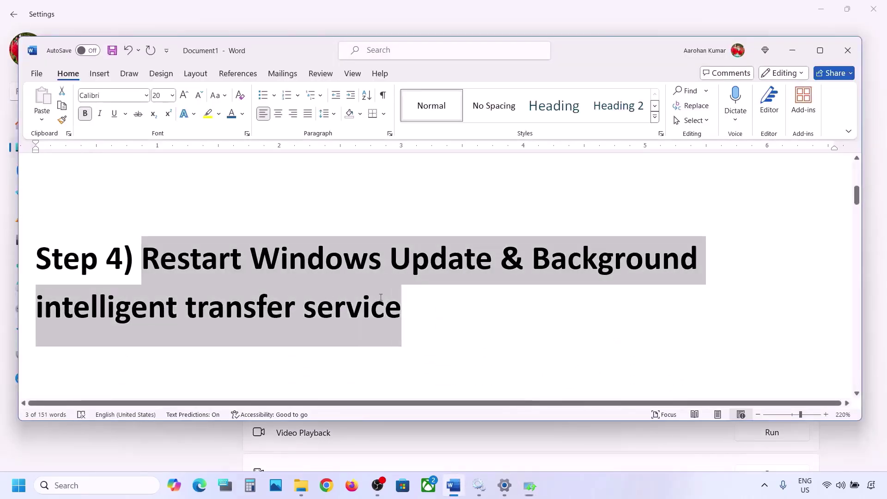
click(76, 485)
text(services)
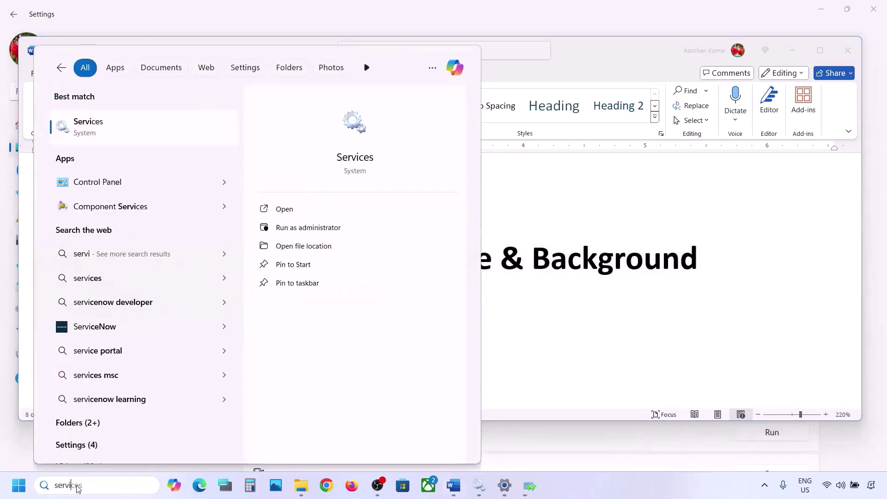
key(Return)
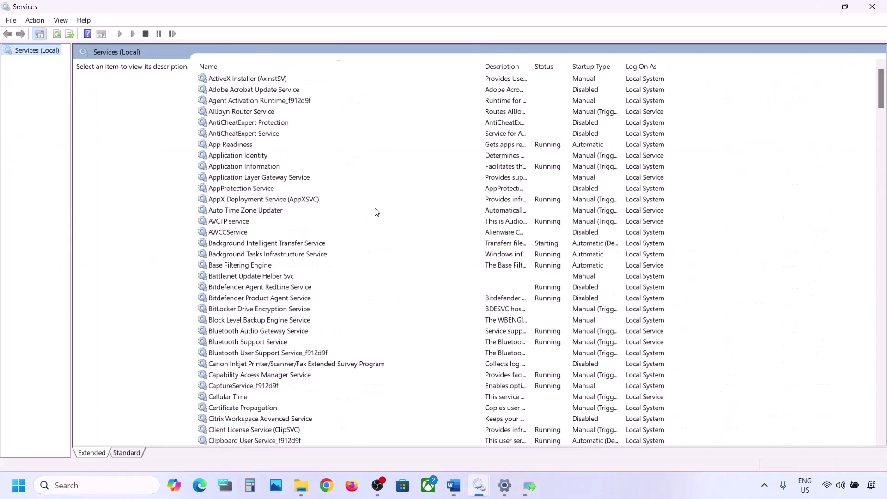
Set the Windows Update service's startup type to Automatic and apply it
click(257, 265)
key(w)
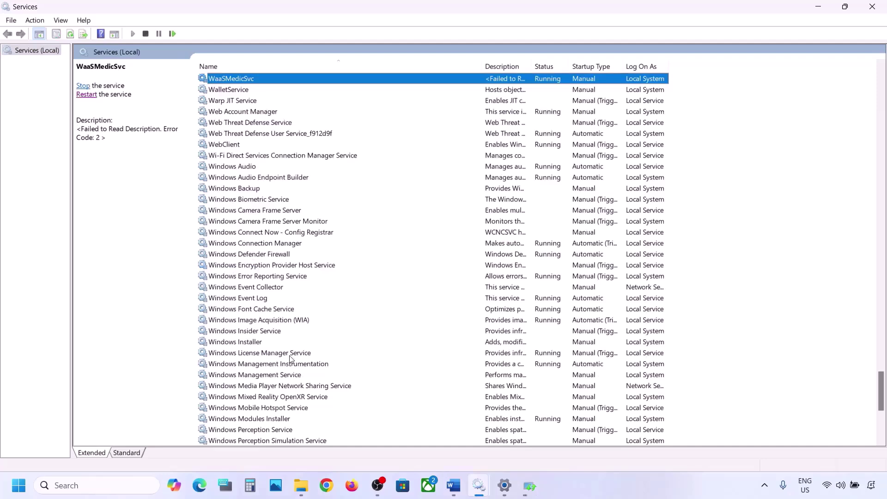
scroll(290, 359, down, 7)
click(240, 299)
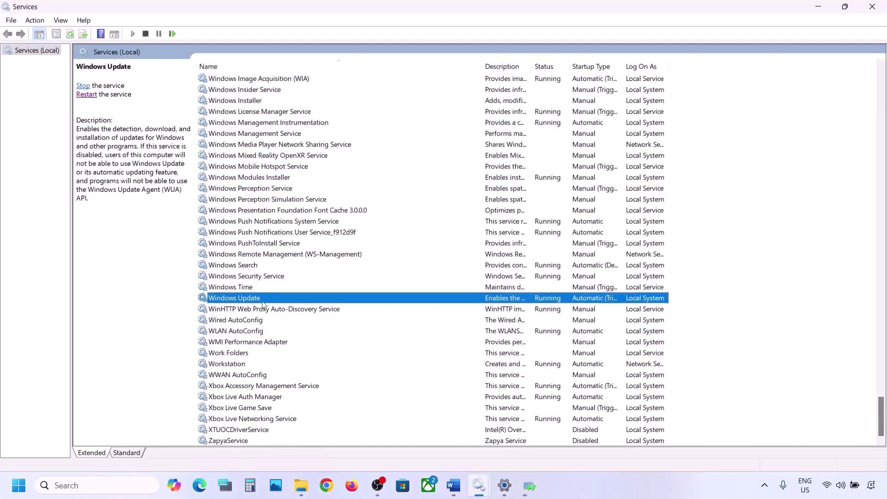
double_click(290, 299)
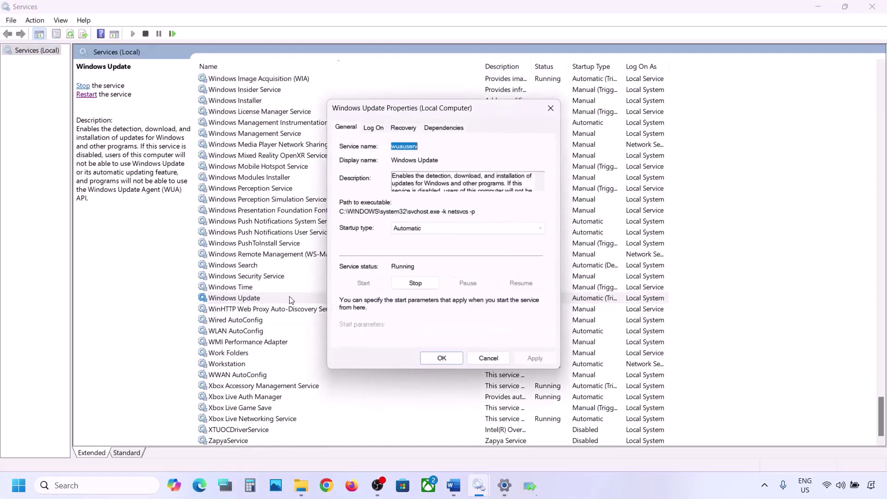
click(430, 229)
click(424, 246)
click(527, 358)
click(426, 358)
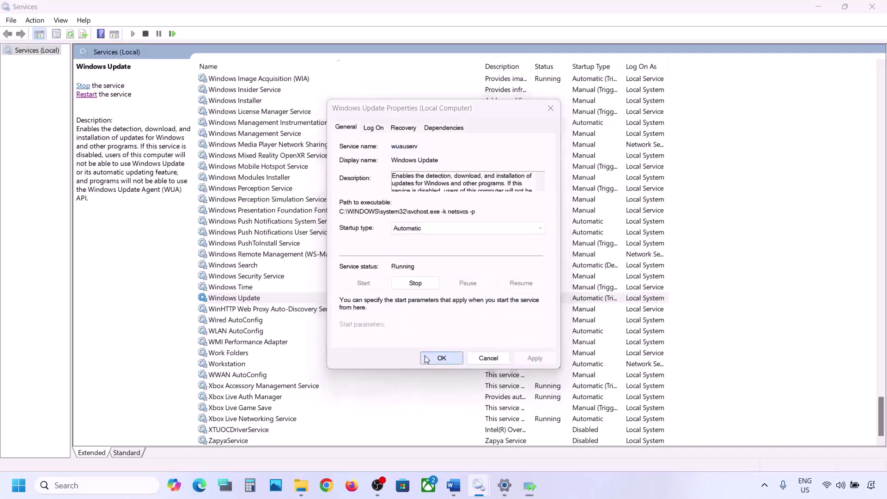
Restart the Windows Update service, then check the services starting with B
right_click(241, 301)
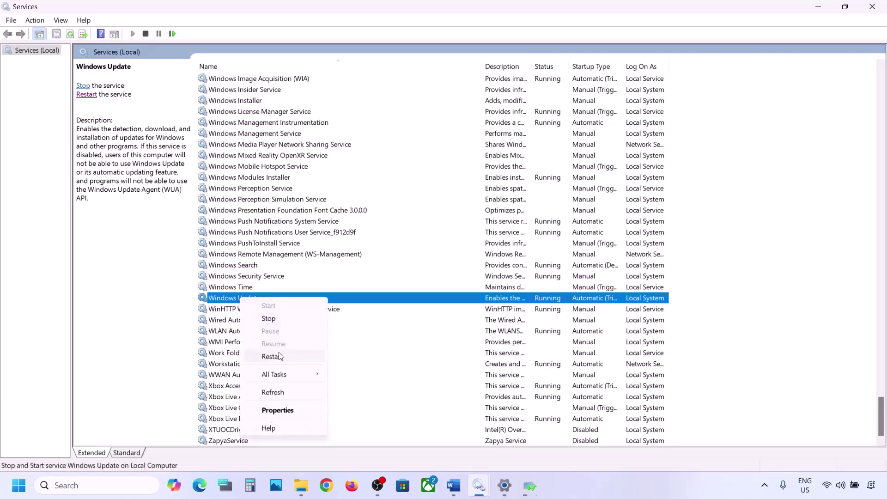
click(278, 356)
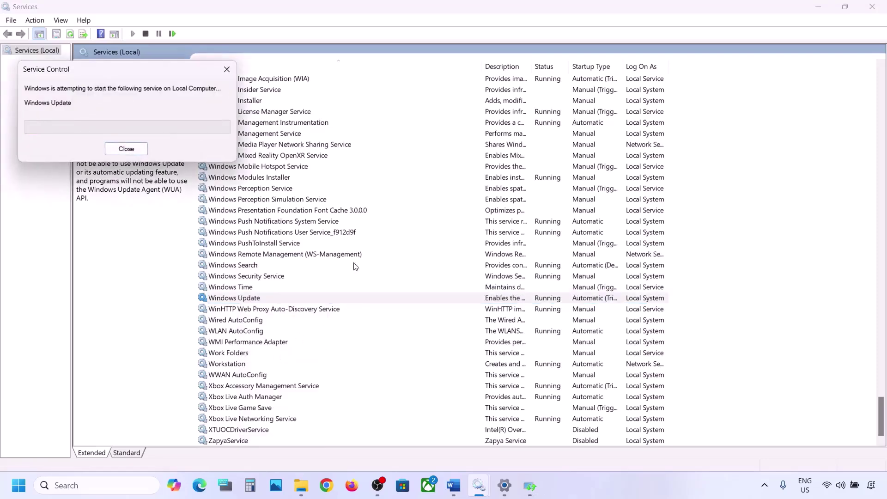
click(261, 233)
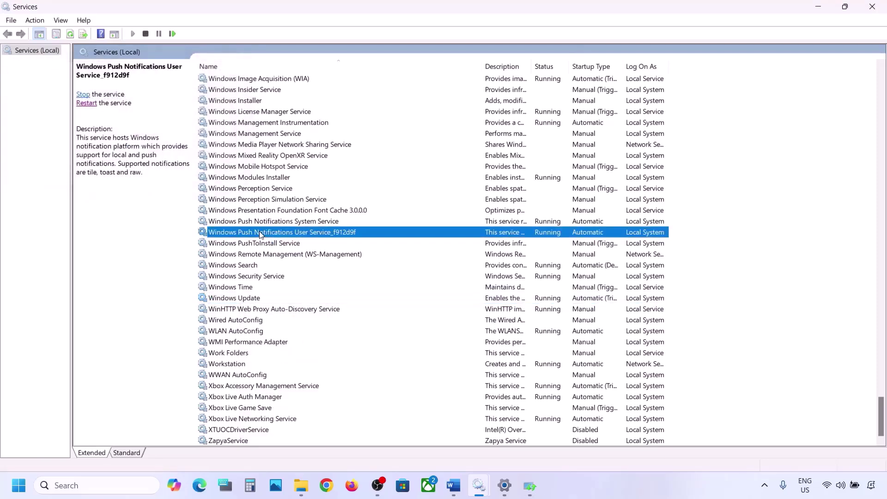
key(b)
scroll(268, 194, up, 3)
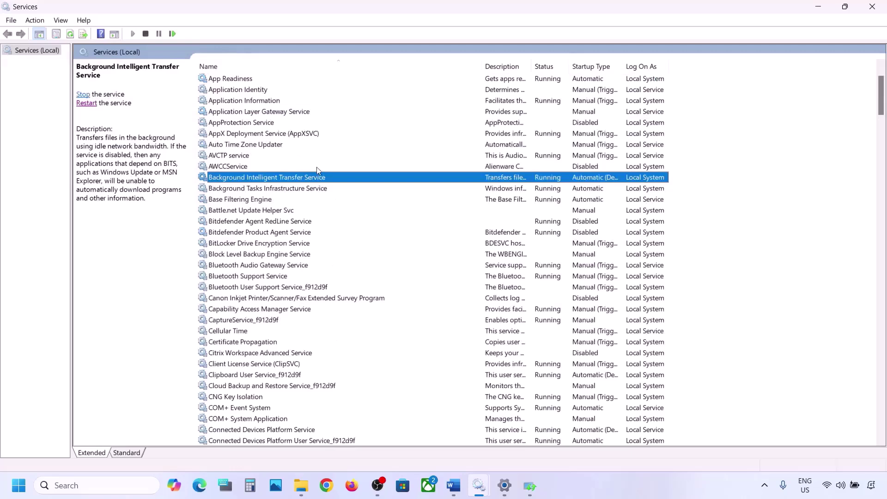
Set the Background Intelligent Transfer Service startup type to Automatic and apply it
double_click(291, 180)
click(407, 227)
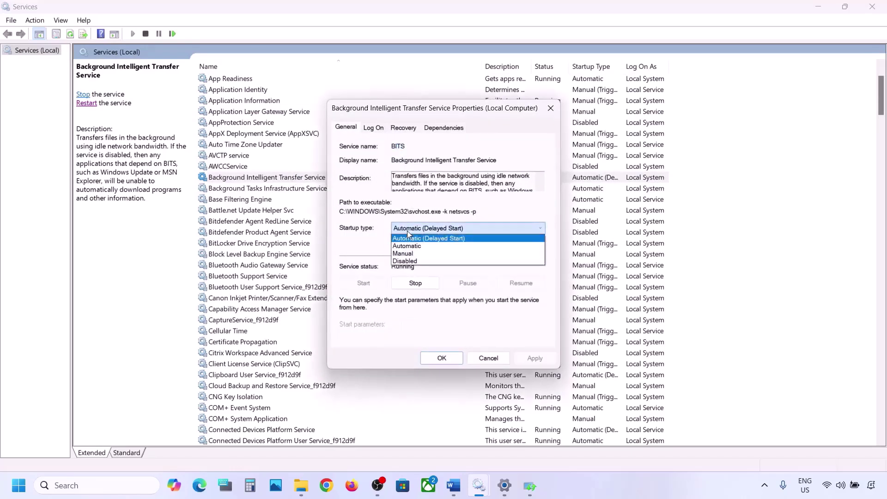
click(412, 245)
click(526, 360)
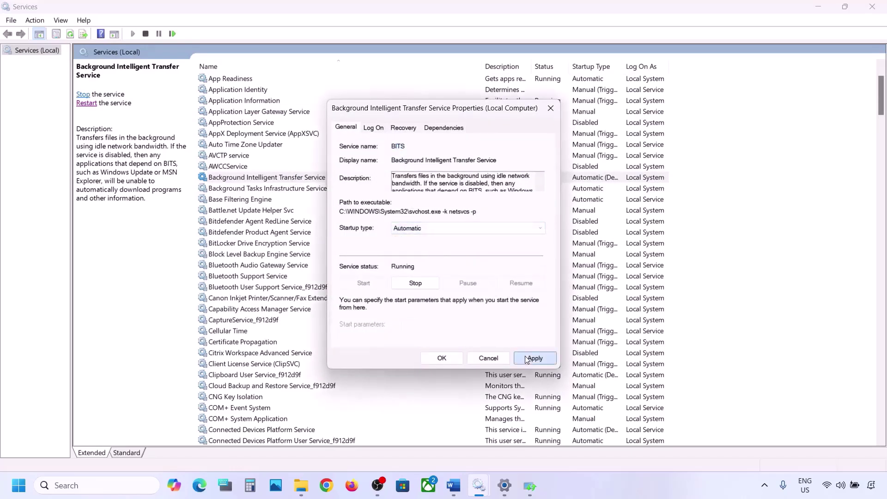
click(442, 358)
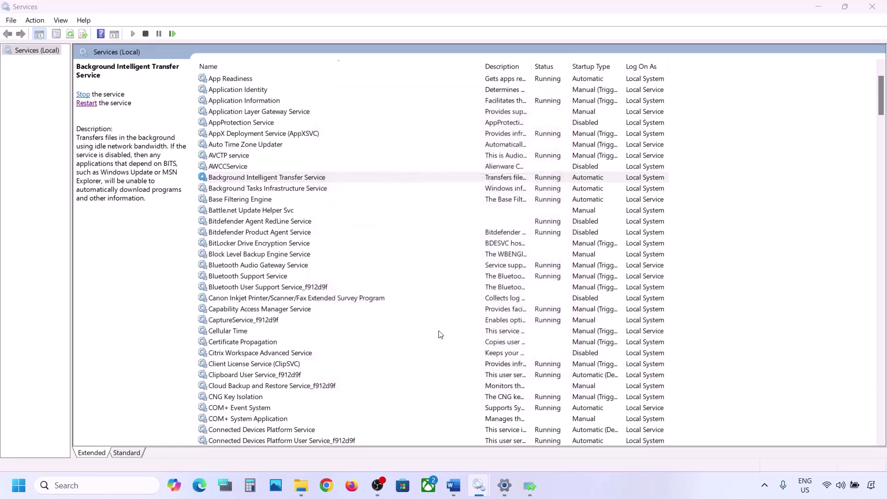
Restart the Background Intelligent Transfer Service
right_click(273, 179)
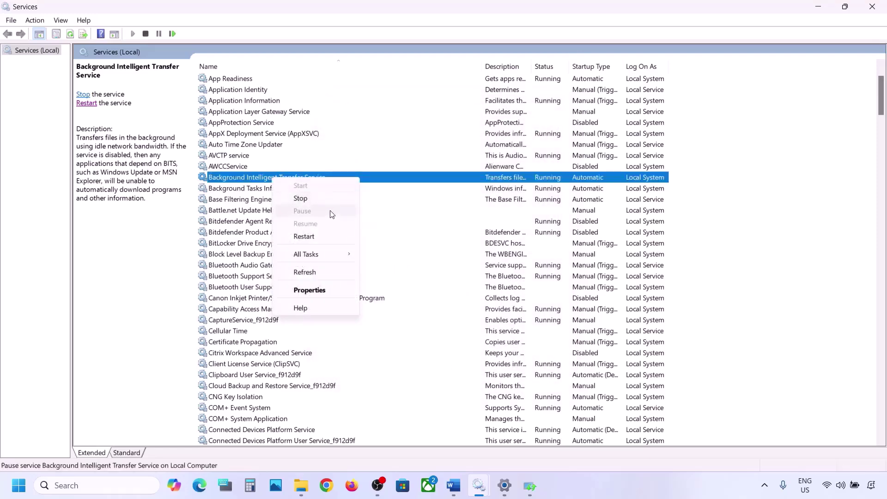
click(304, 237)
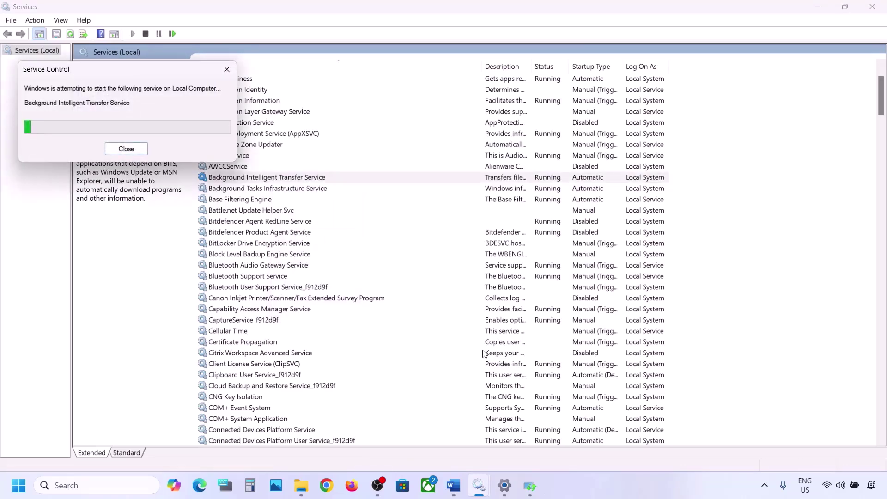
mouse_move(456, 489)
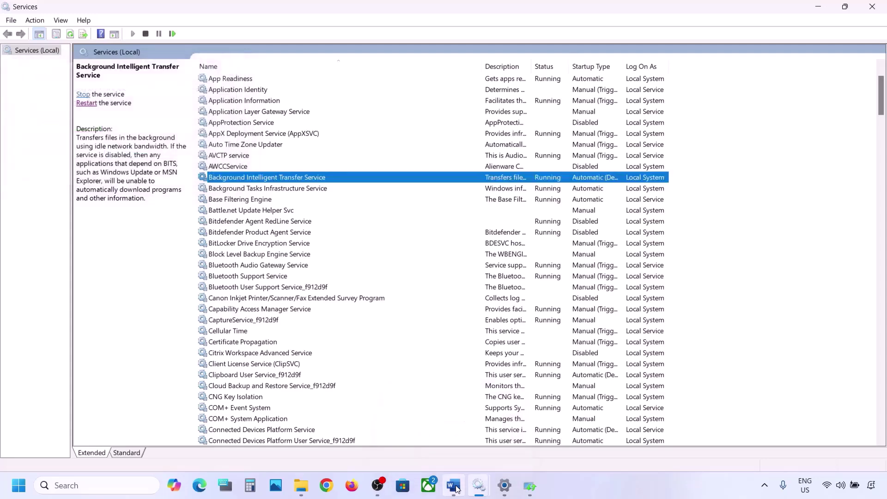
click(457, 488)
Copy the Step 5 Windows 11 download URL from Word and load it in Chrome
scroll(426, 333, down, 5)
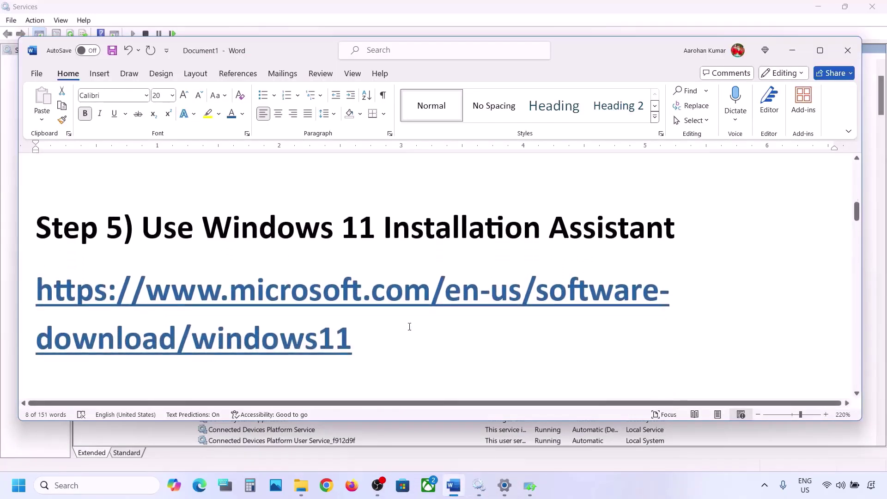
drag(368, 346, 37, 291)
right_click(37, 296)
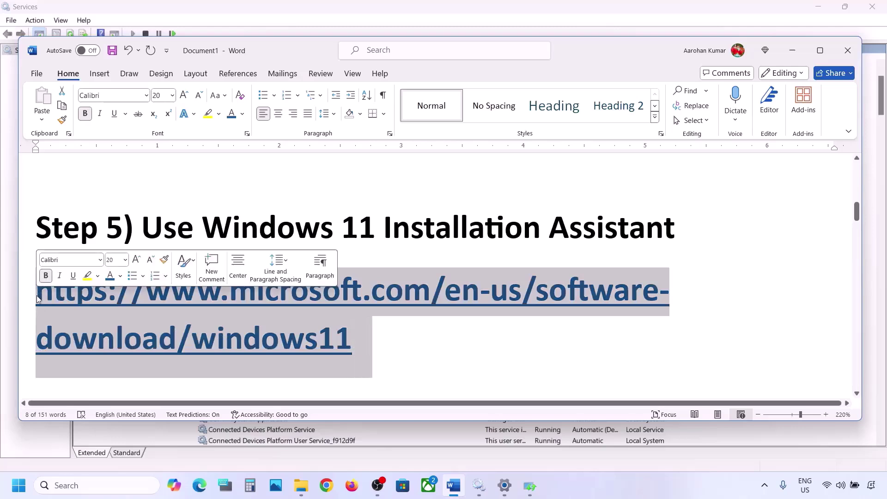
click(86, 215)
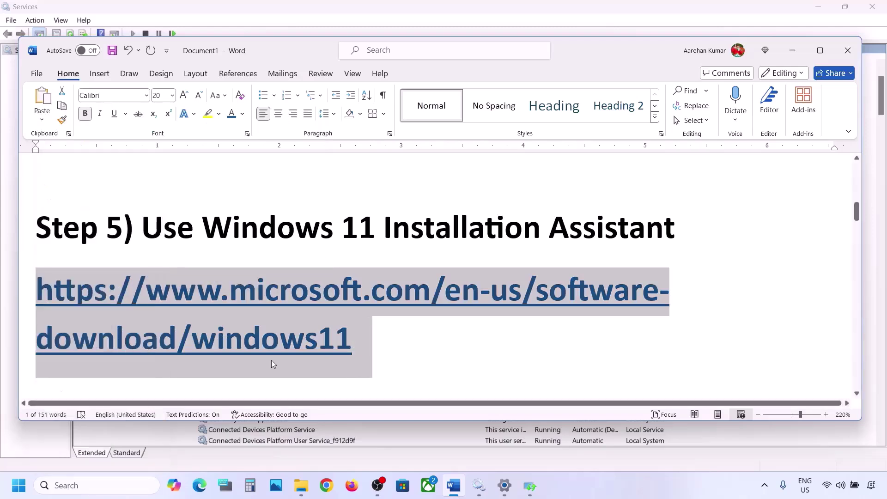
click(326, 486)
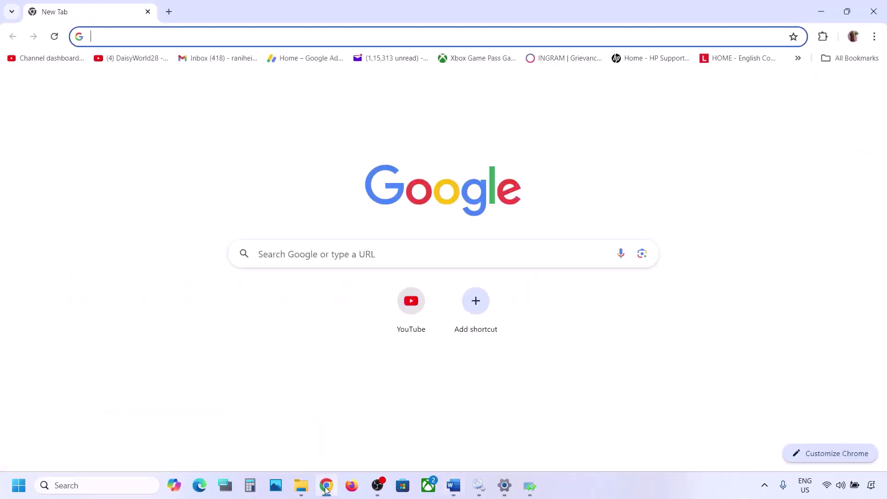
key(ctrl+v)
key(Return)
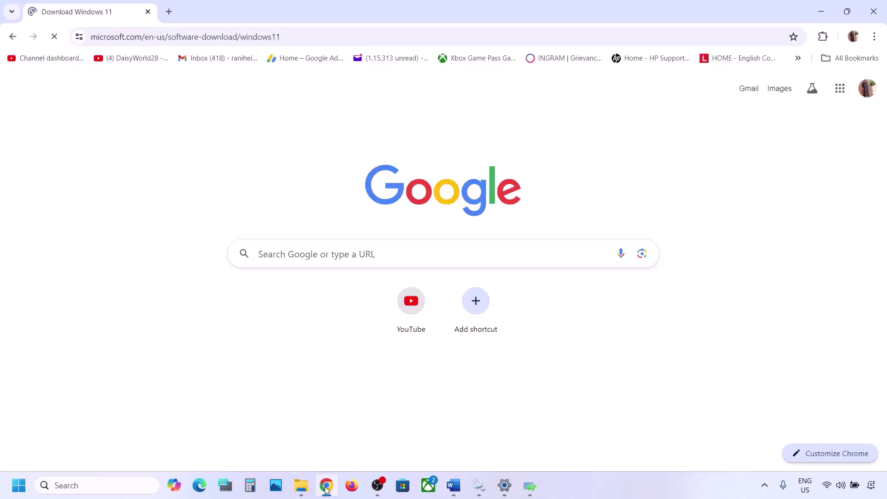
Download and run the Windows 11 Installation Assistant, then close it after it reports the latest version
scroll(377, 312, down, 1)
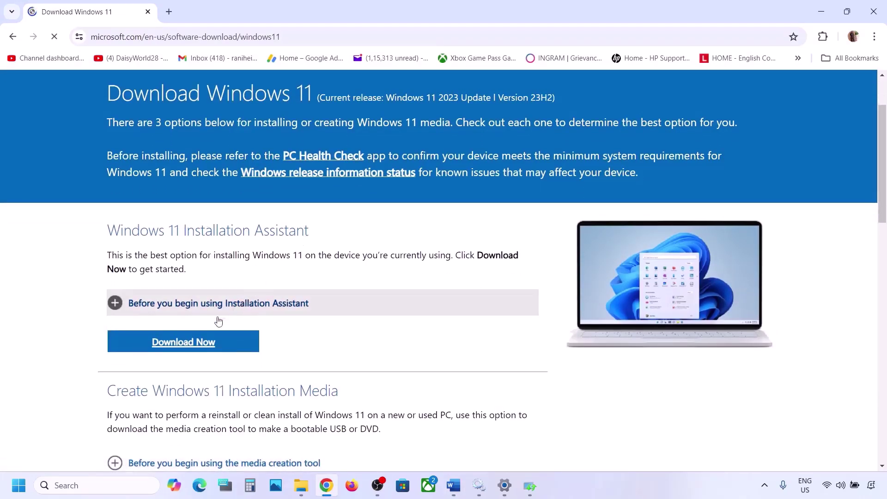
click(189, 342)
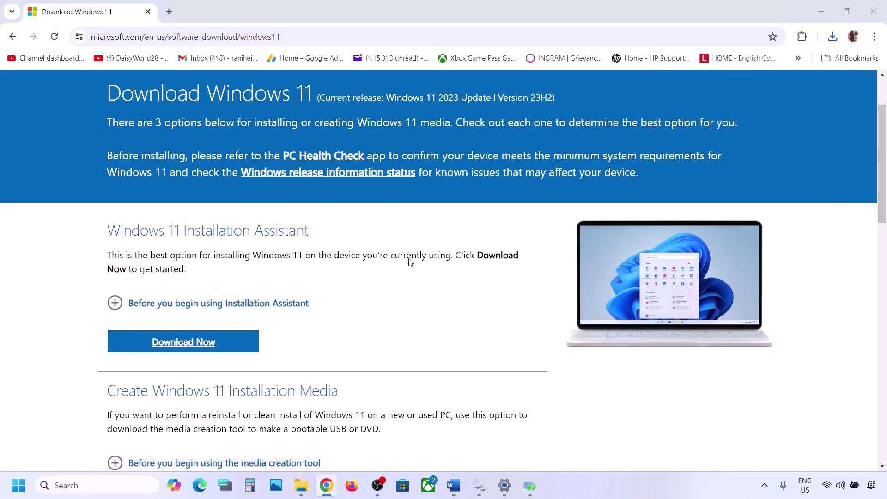
click(386, 349)
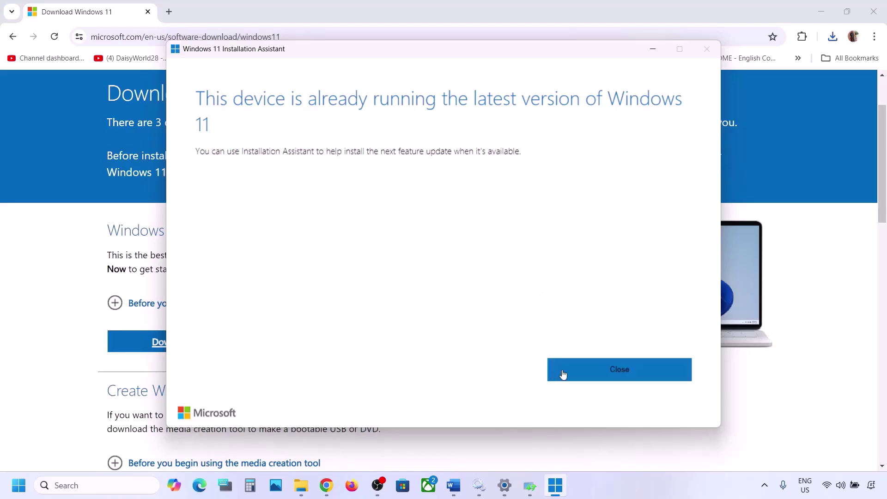
click(658, 53)
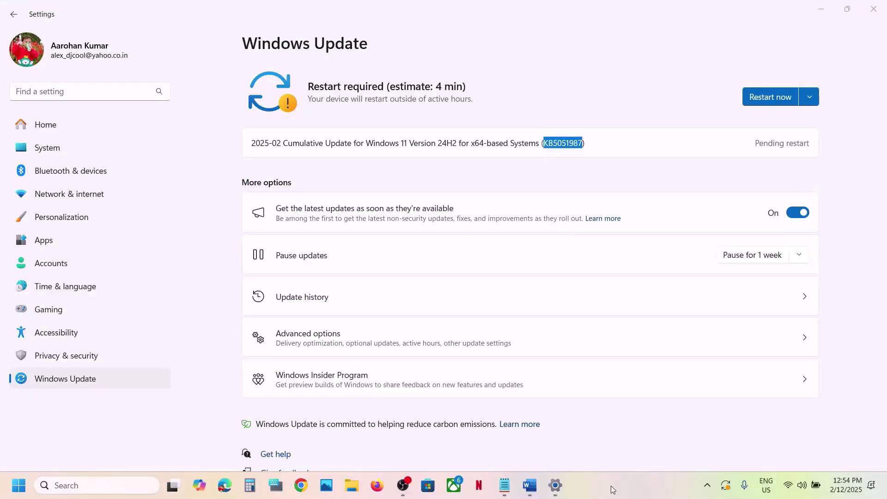
Open the Step 6 Microsoft Update Catalog URL from Word in Chrome
click(529, 485)
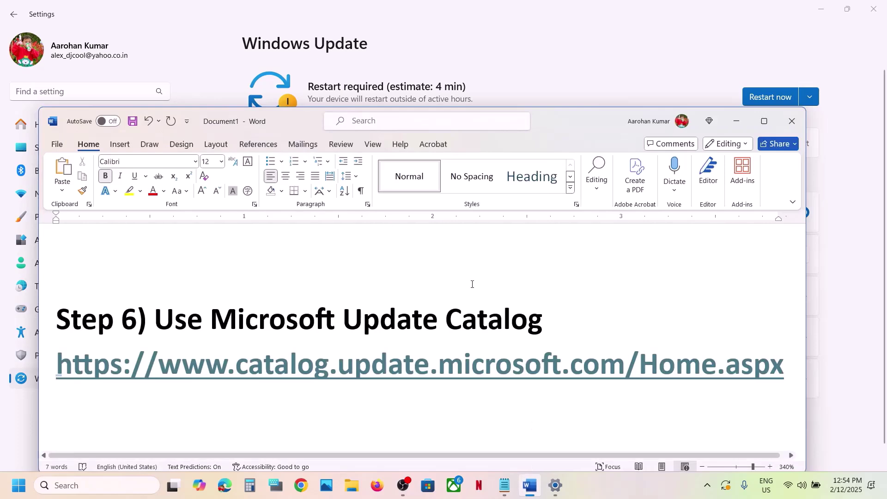
triple_click(588, 359)
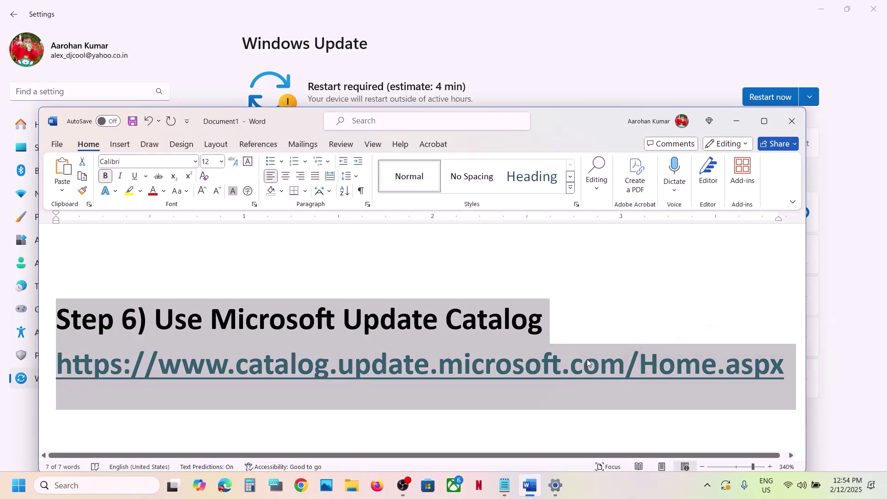
click(586, 357)
triple_click(794, 367)
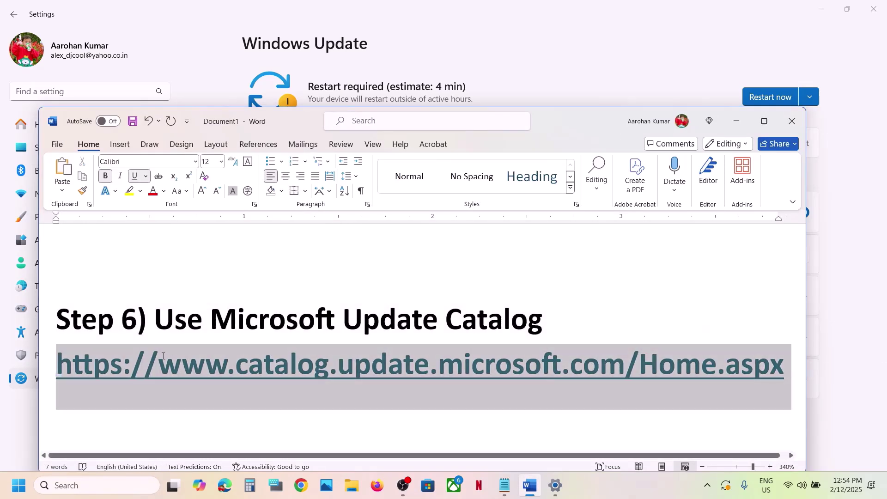
click(301, 487)
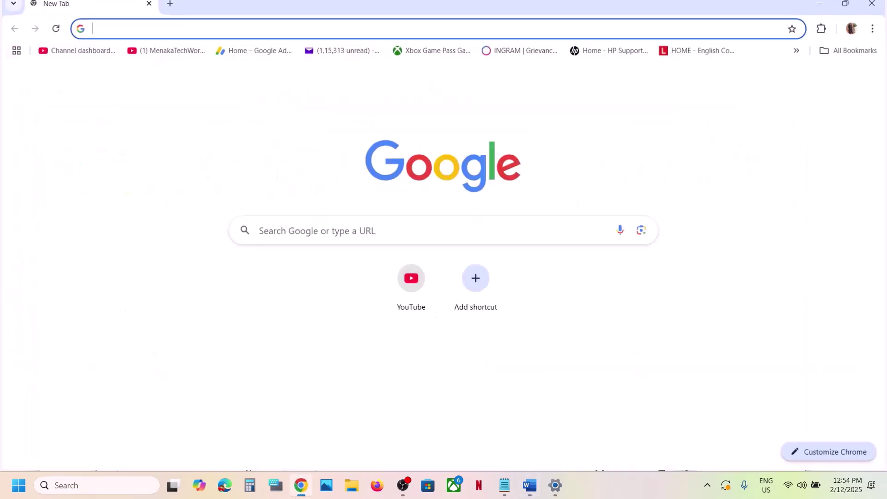
key(ctrl+v)
key(Return)
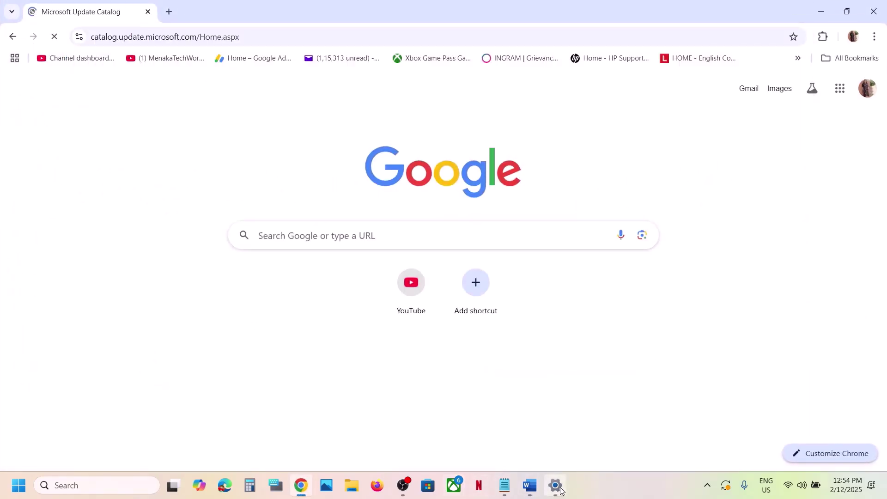
Paste KB5051987 into the Update Catalog search box
click(556, 485)
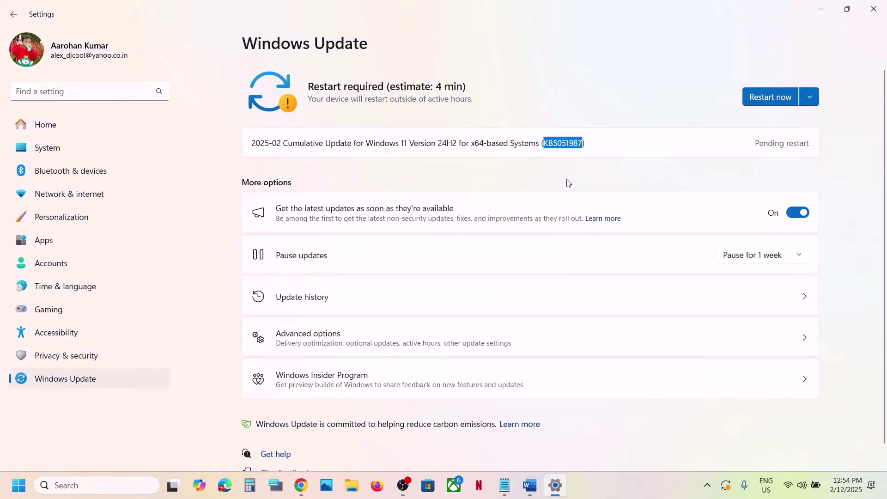
click(301, 488)
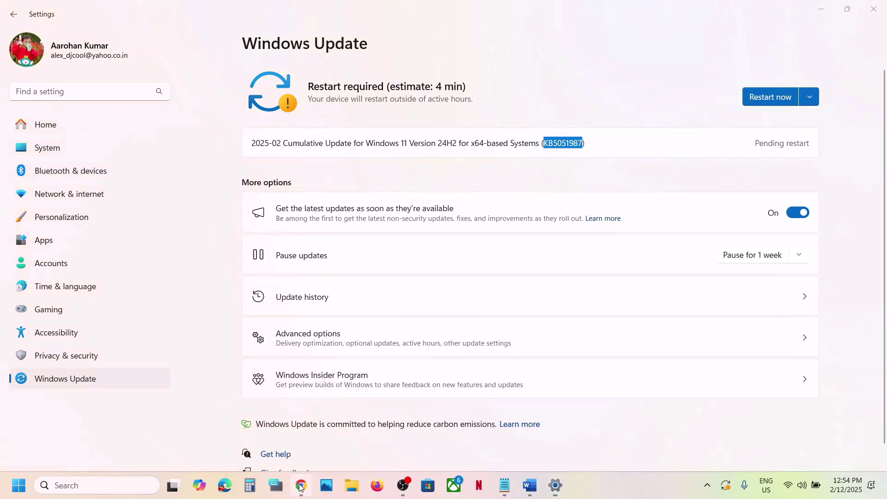
click(710, 163)
key(ctrl+v)
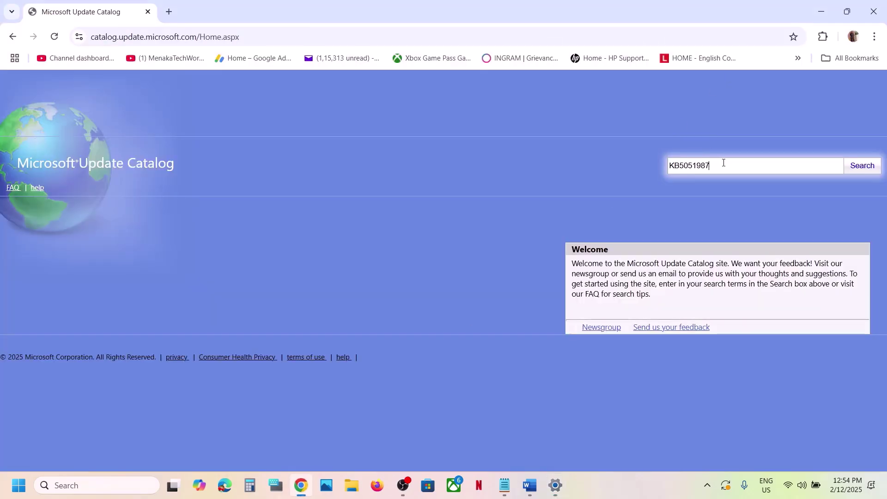
Search the Update Catalog for KB5051987, listing its three cumulative update packages
click(852, 171)
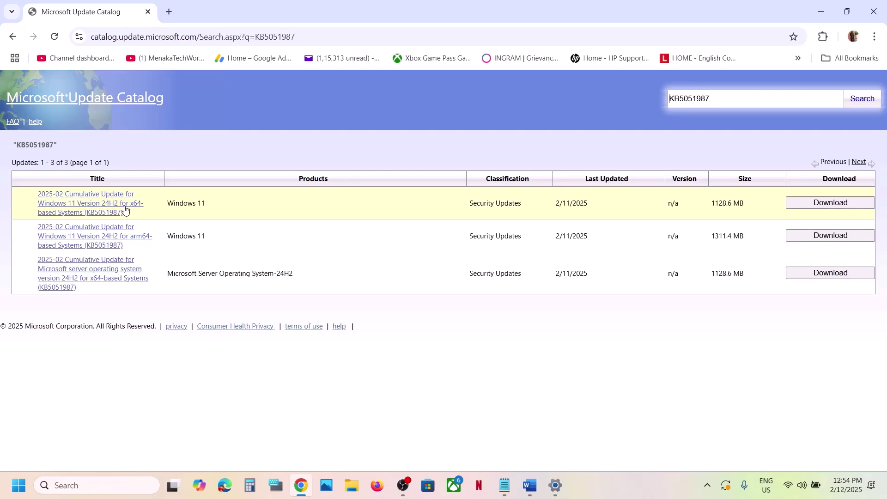
click(16, 495)
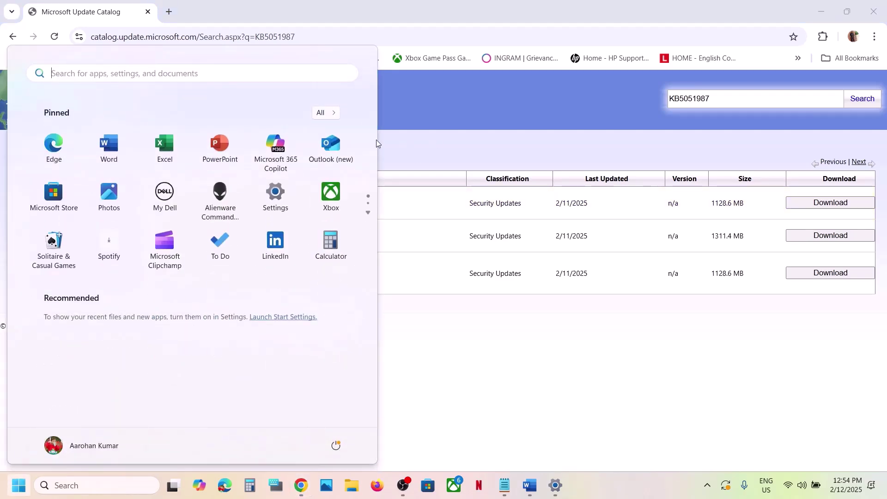
Confirm in System > About a 64-bit OS on an x64-based processor, then minimise Settings
click(277, 205)
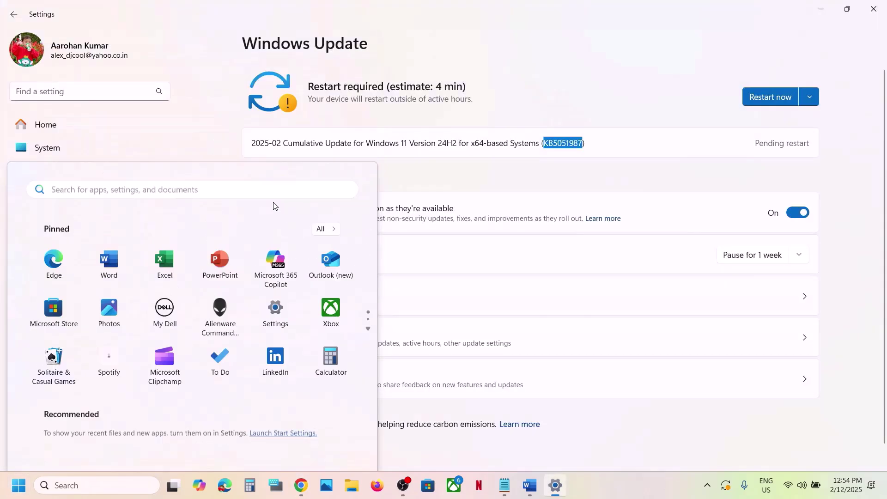
click(68, 149)
scroll(368, 185, down, 10)
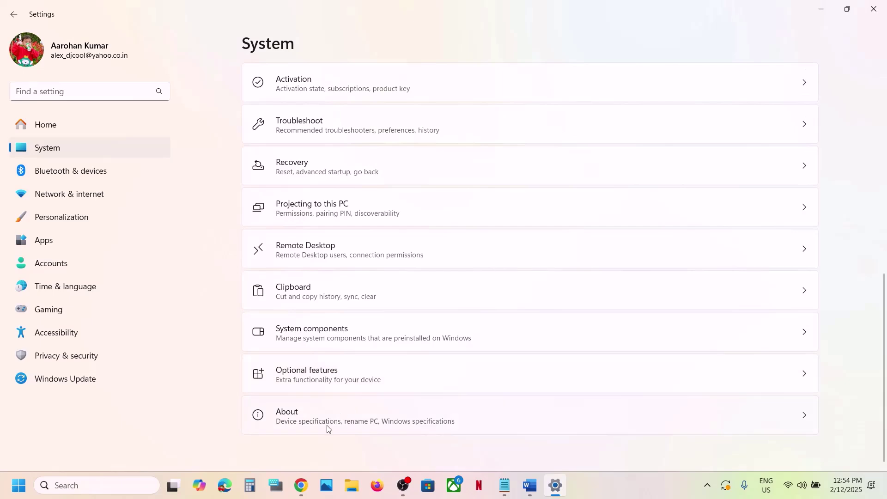
click(328, 426)
scroll(387, 296, down, 1)
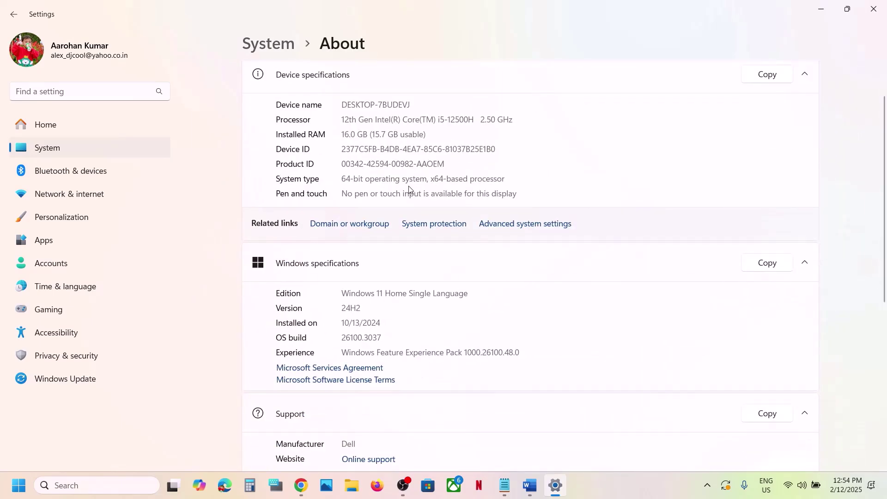
drag(381, 184, 504, 182)
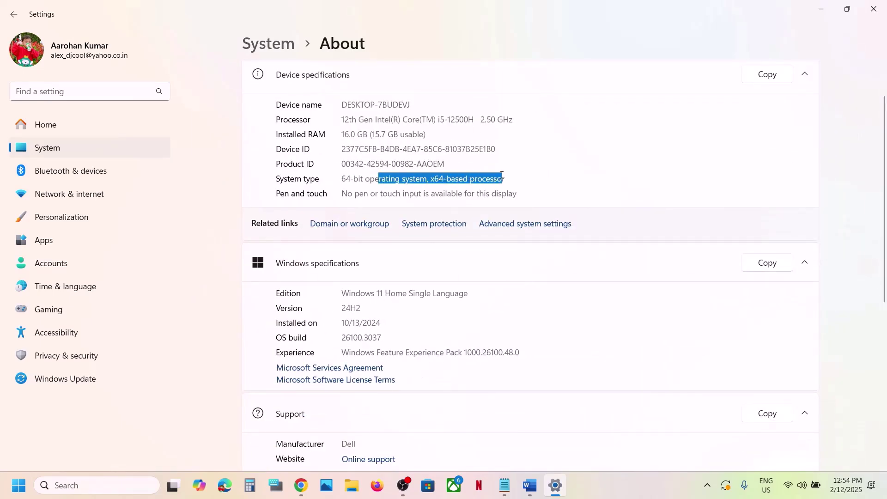
click(814, 10)
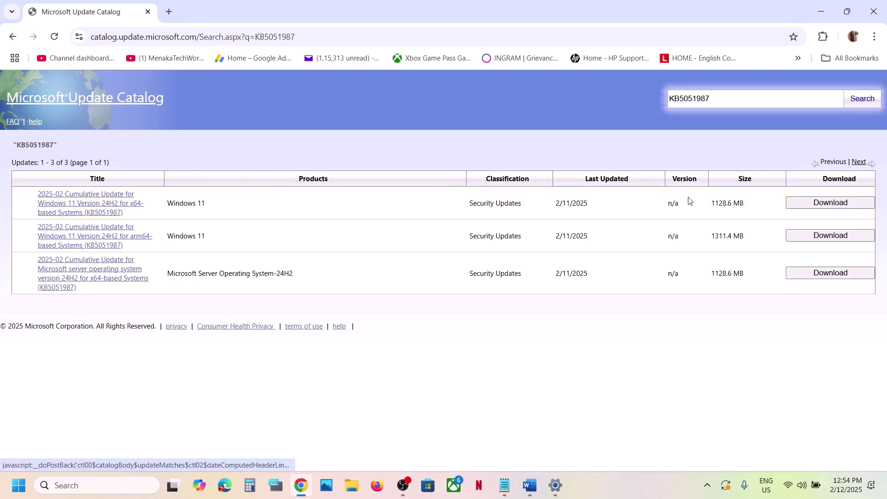
Download the KB5051987 .msu package for Windows 11 Version 24H2 x64-based systems
click(823, 204)
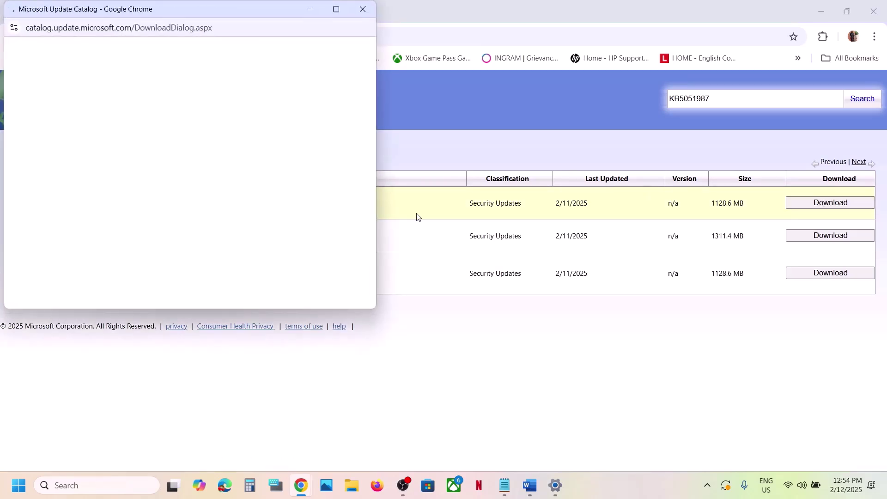
drag(229, 7, 403, 58)
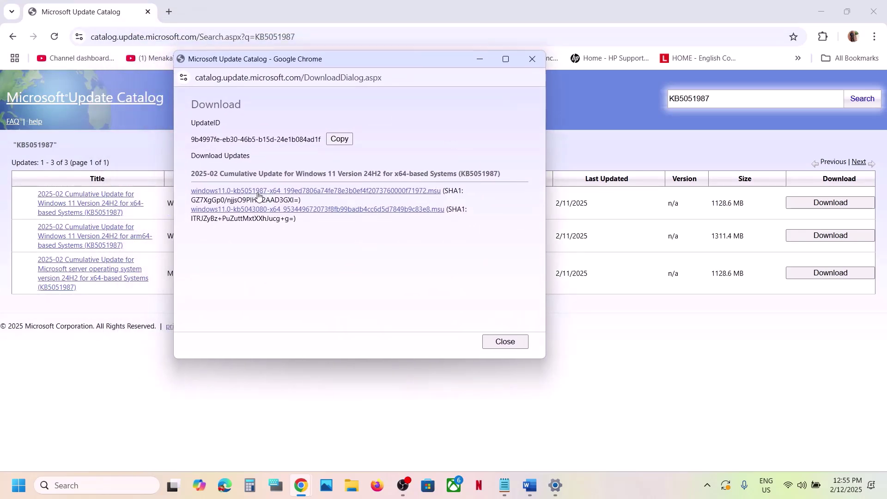
click(304, 195)
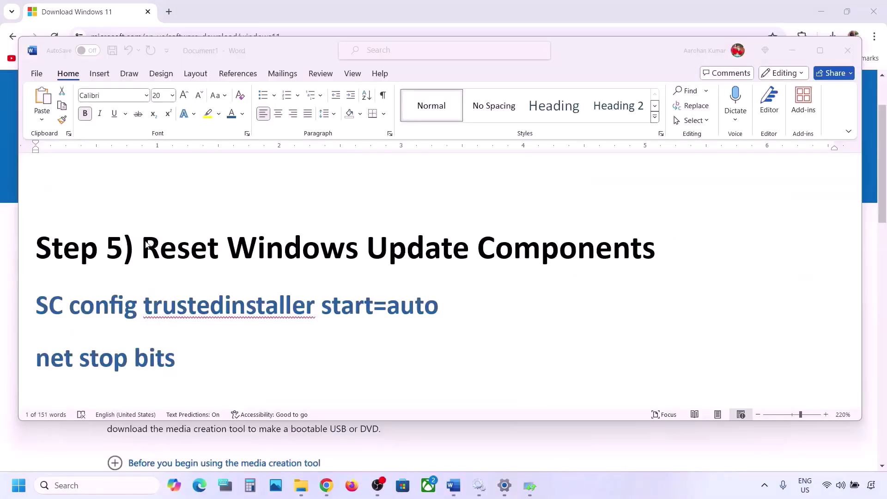
Copy Word's reset commands from 'SC config trustedinstaller start=auto' through 'net start appidsvc'
click(146, 244)
drag(146, 244, 655, 252)
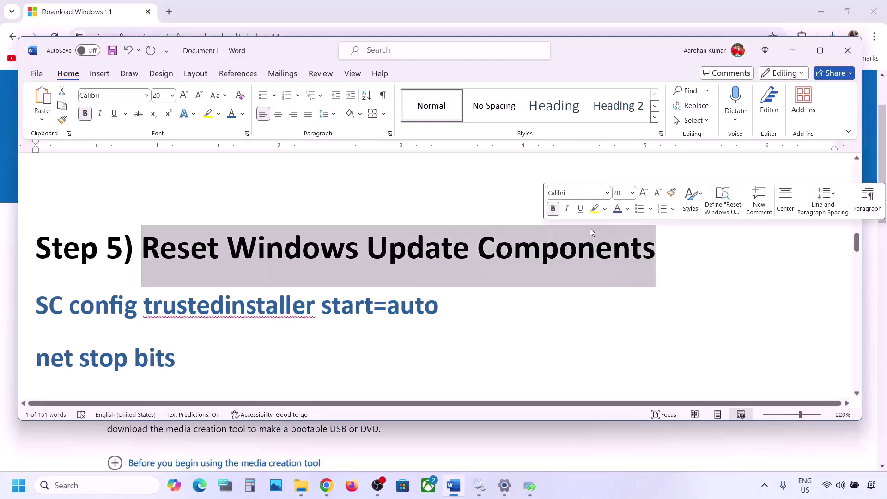
click(36, 303)
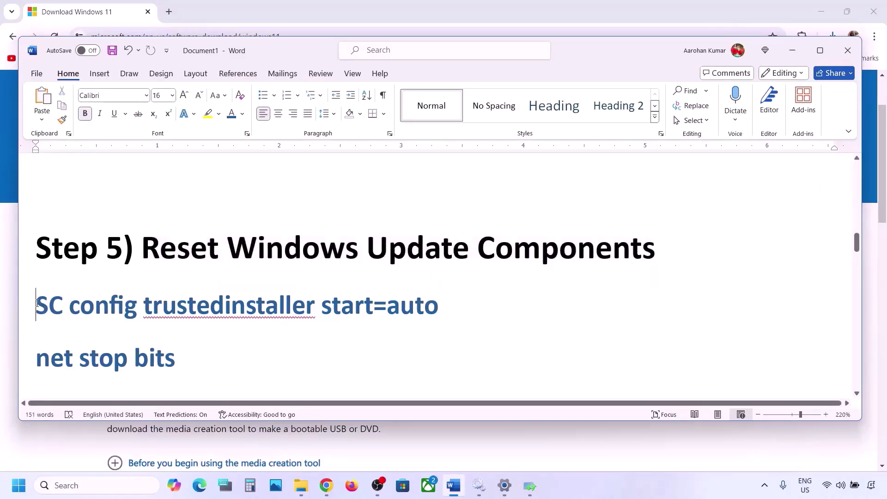
key(shift+Down)
key(shift+Down)
key(shift+Down)
key(shift+Down)
key(shift+Down)
key(shift+Down)
key(shift+Down)
key(shift+Down)
key(shift+Down)
key(shift+Down)
key(shift+Down)
key(shift+Down)
key(shift+Down)
key(shift+Down)
key(shift+Down)
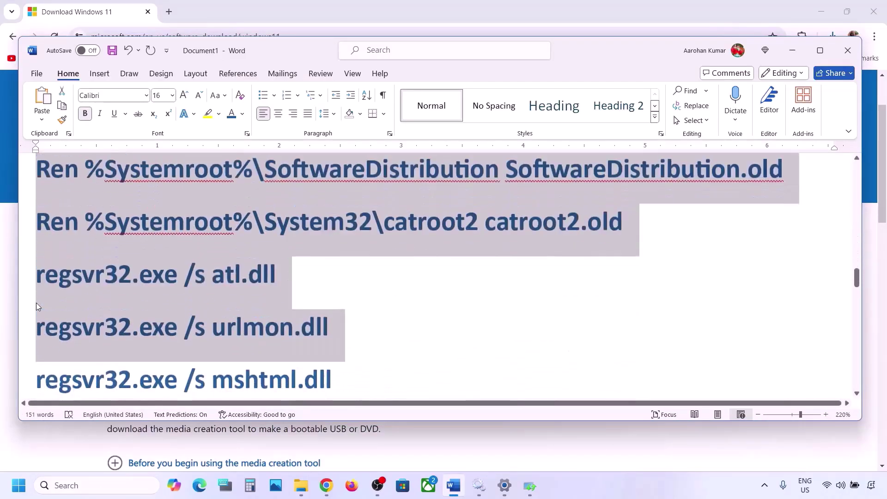
key(shift+Down)
key(shift+Down)
key(shift+Down)
key(shift+Down)
key(shift+Down)
key(shift+Down)
key(shift+Down)
key(shift+Down)
key(shift+Down)
key(shift+Down)
key(shift+Down)
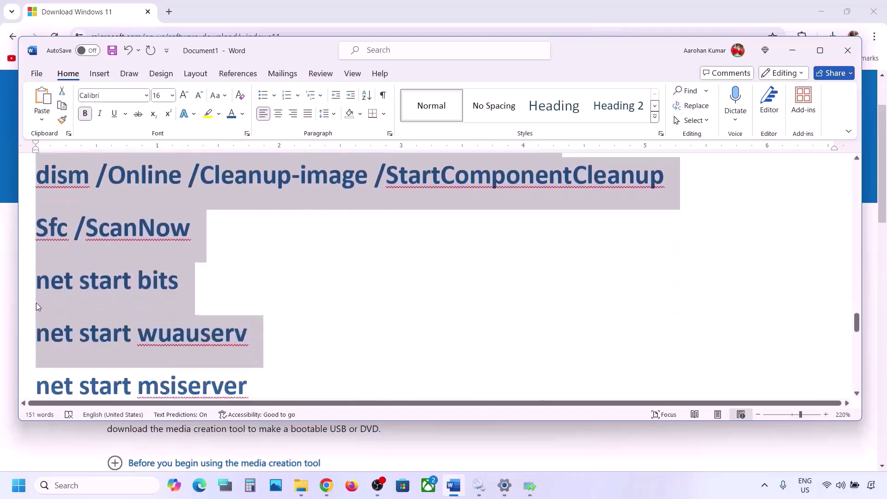
key(shift+Up)
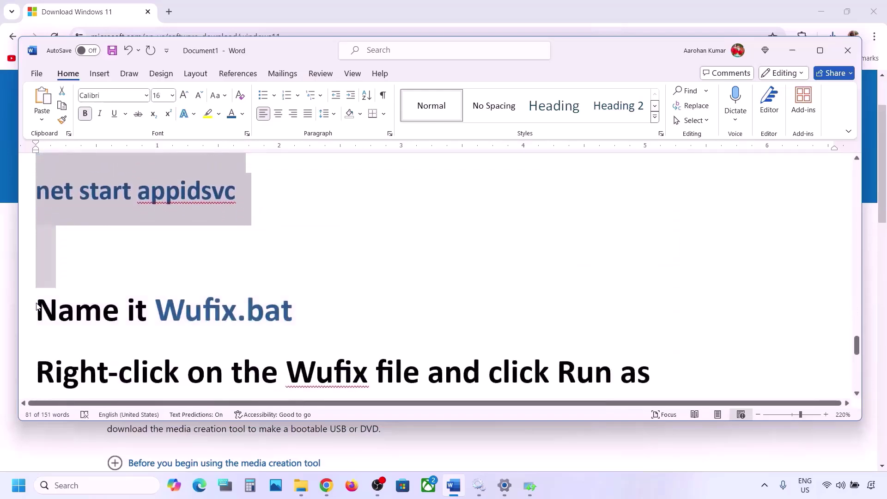
key(shift+Up)
scroll(131, 273, up, 2)
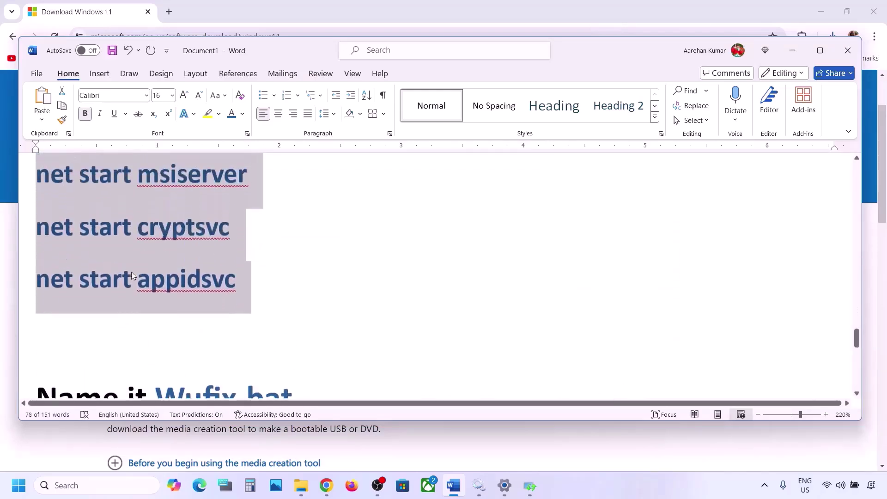
right_click(138, 234)
click(167, 286)
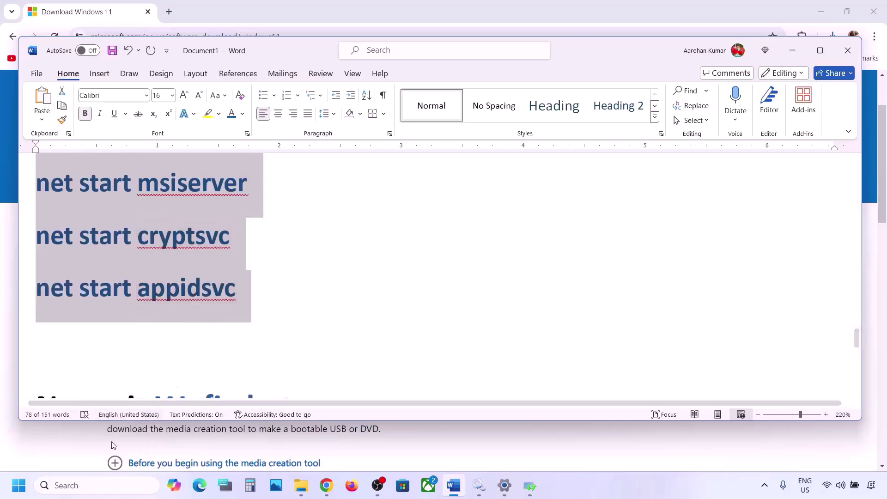
click(74, 486)
Open a new Notepad window and paste the copied reset commands
text(note)
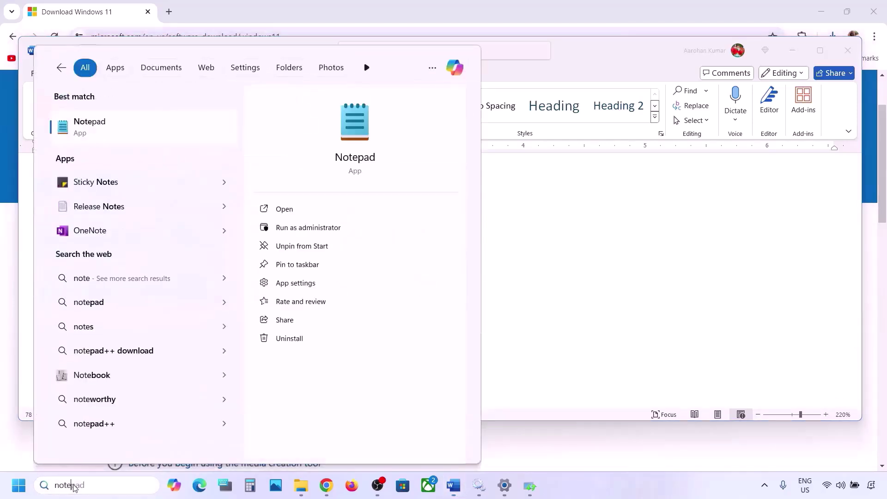
key(Return)
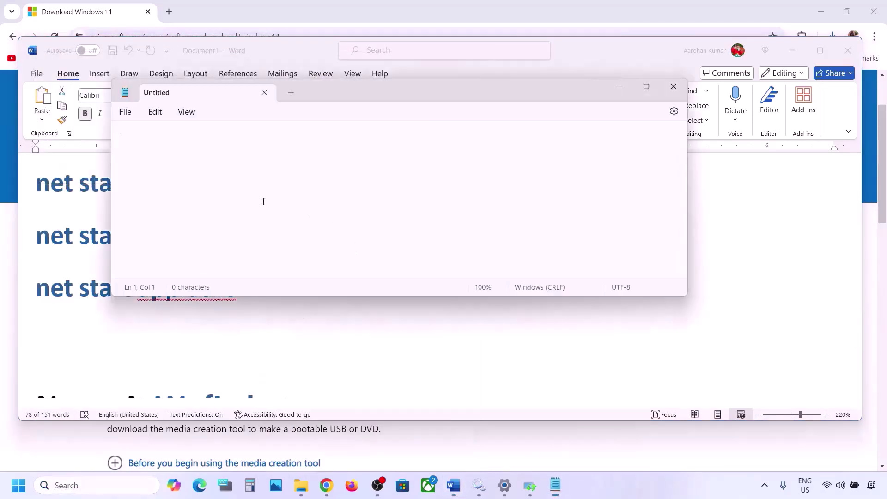
key(ctrl+v)
scroll(256, 176, up, 4)
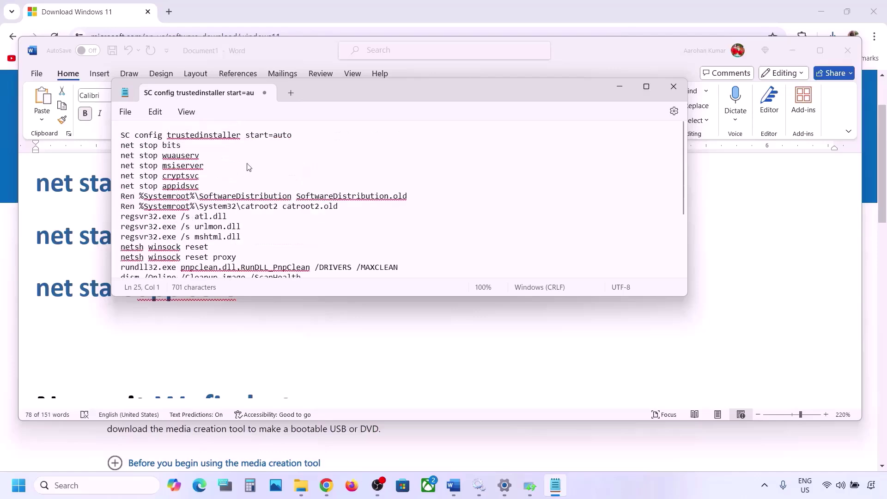
Save the commands to the Desktop as Wufix.bat with All files type, then close Notepad
click(124, 112)
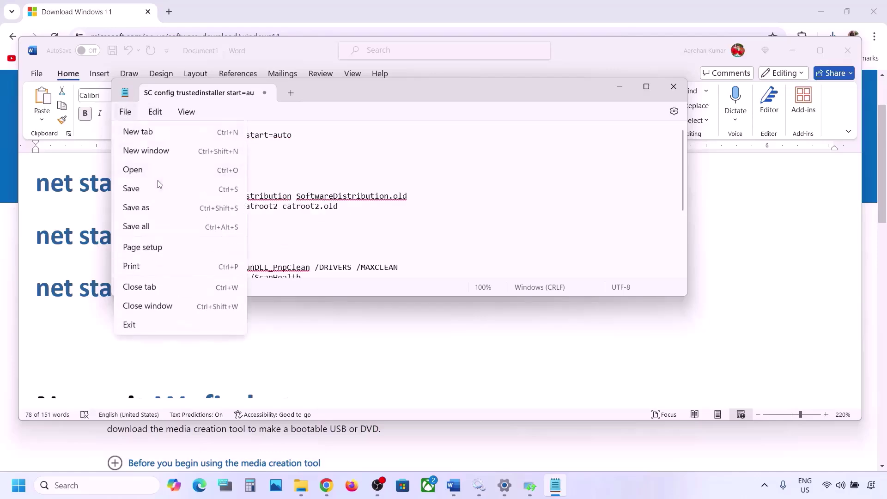
click(136, 208)
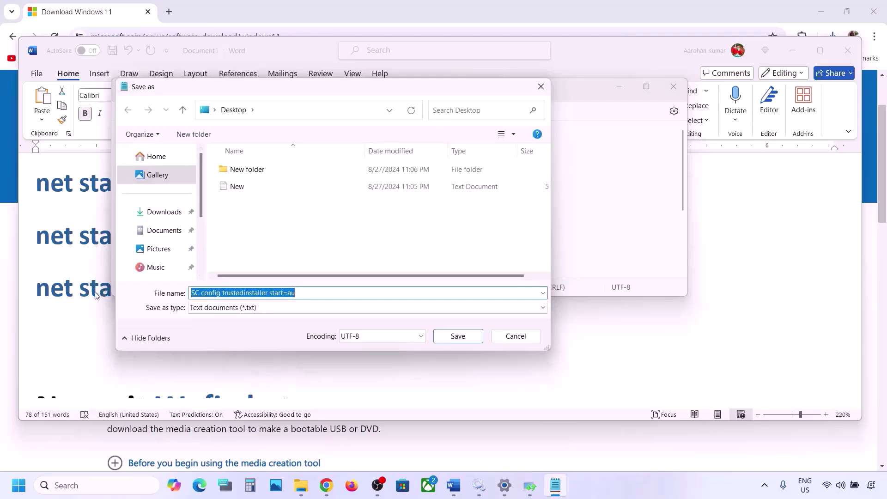
click(96, 295)
scroll(261, 204, down, 4)
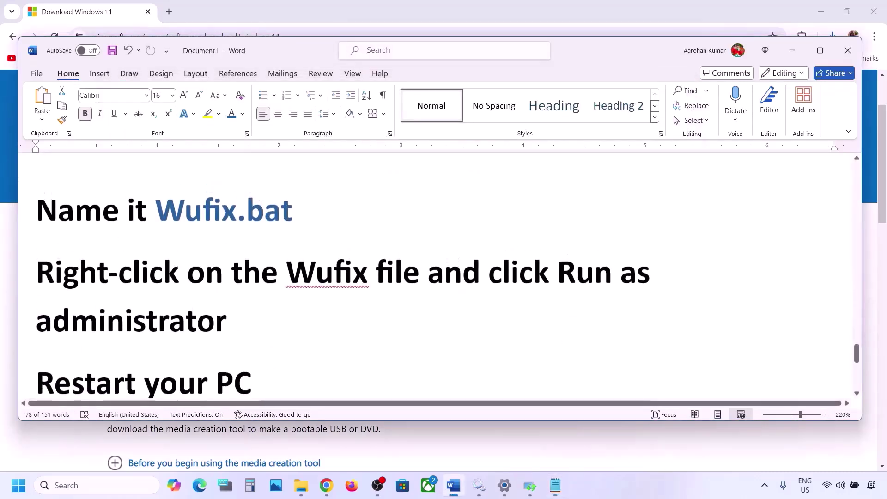
drag(293, 210, 192, 210)
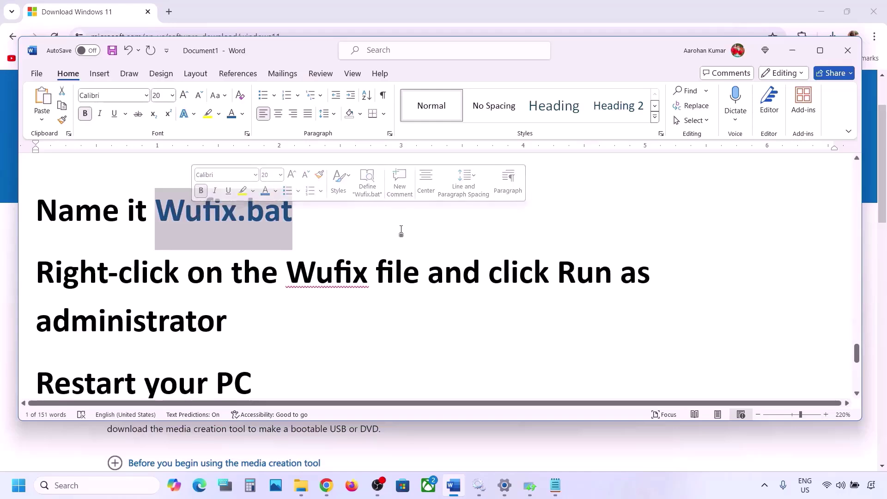
click(555, 485)
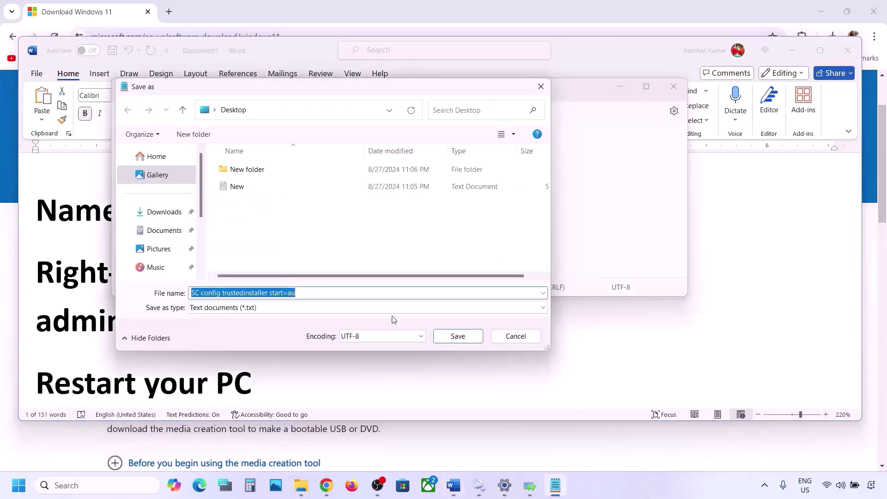
key(ctrl+v)
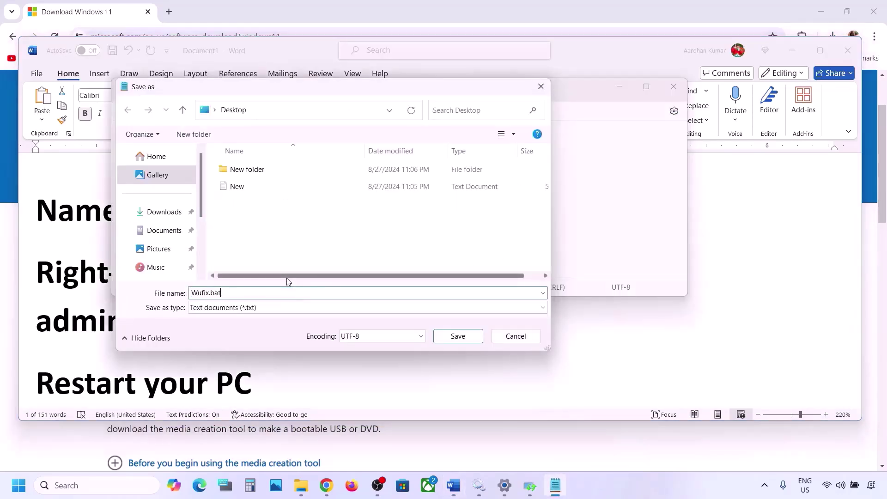
click(261, 313)
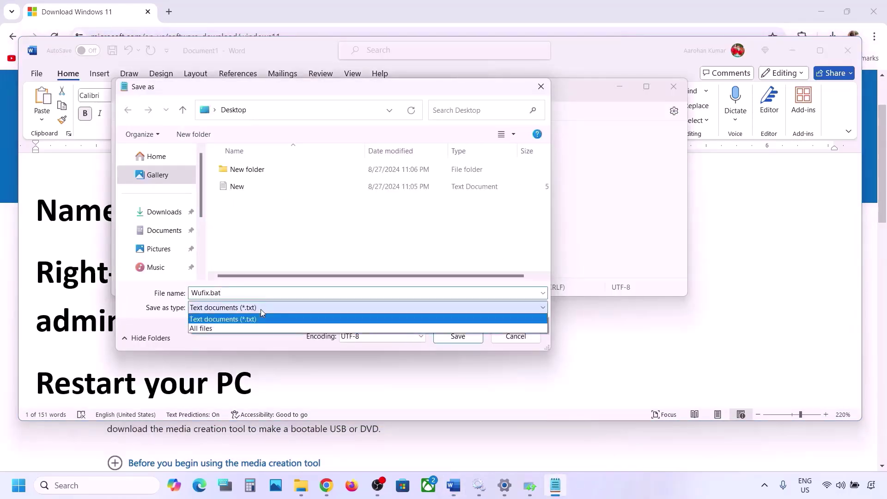
click(229, 329)
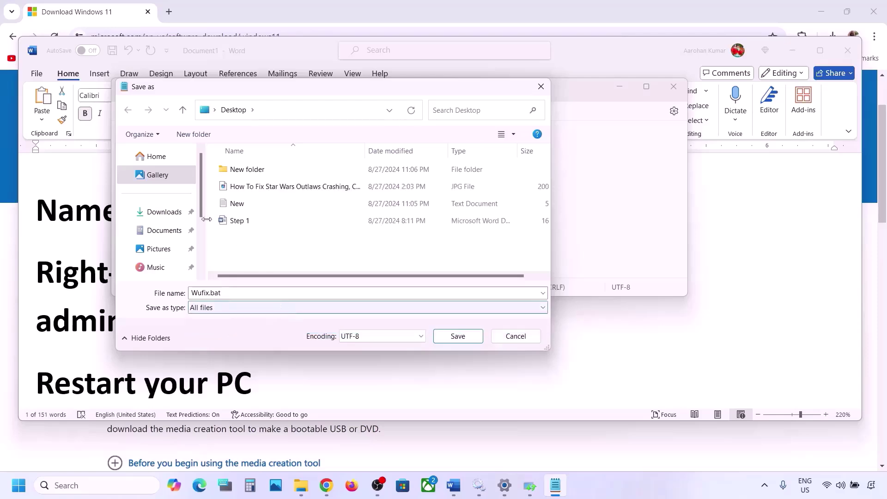
click(463, 340)
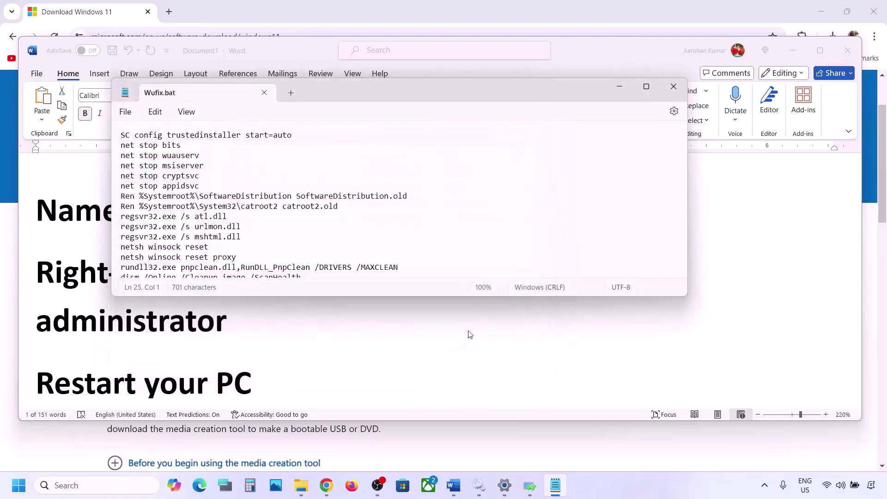
click(676, 89)
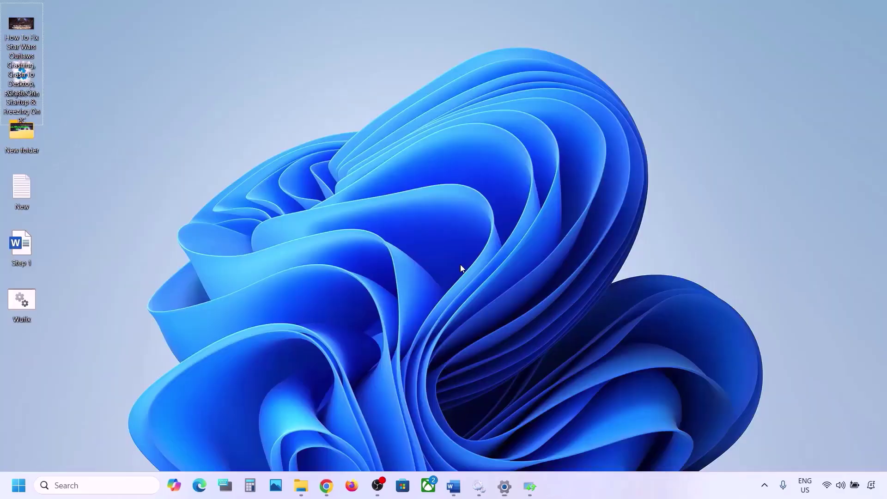
Run Wufix.bat from the Desktop as administrator
click(27, 303)
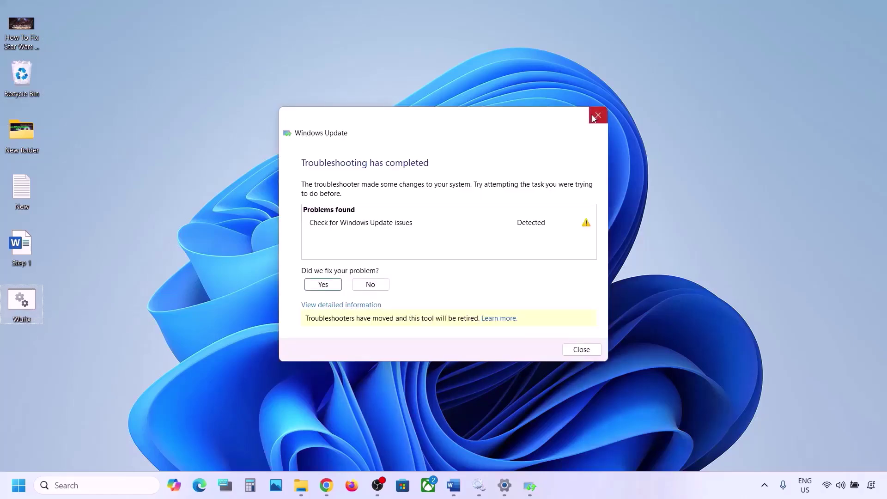
click(597, 116)
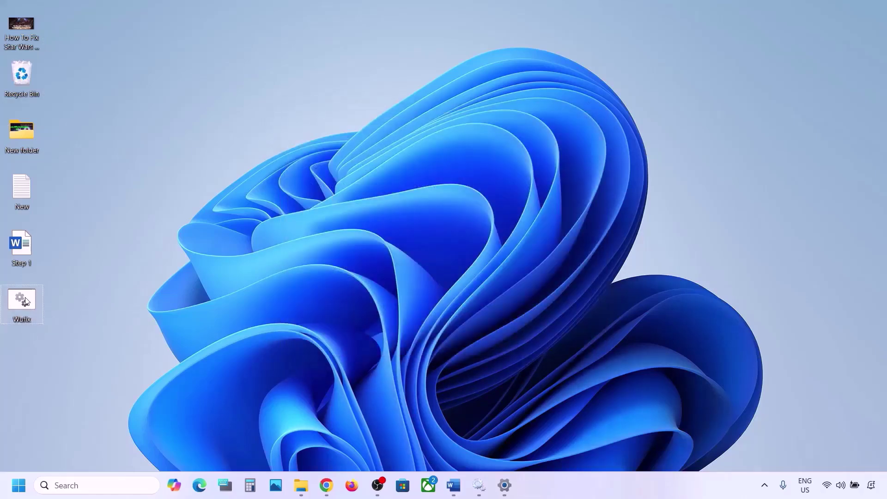
right_click(25, 302)
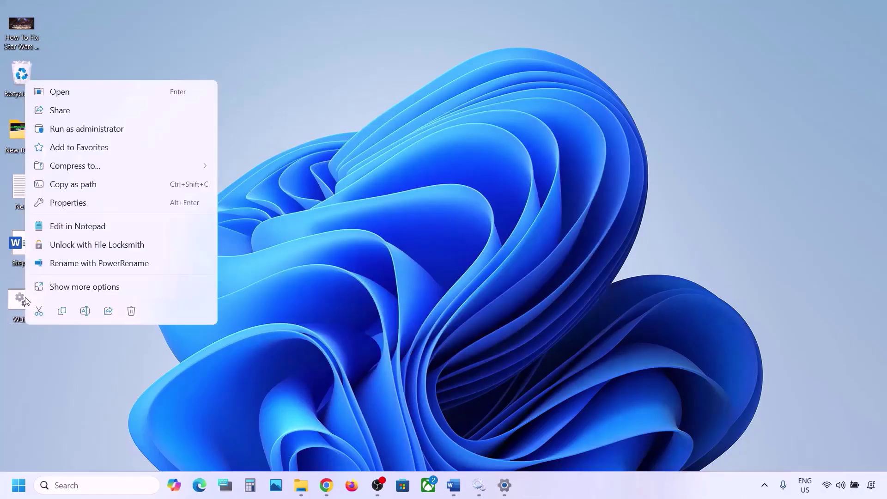
click(110, 131)
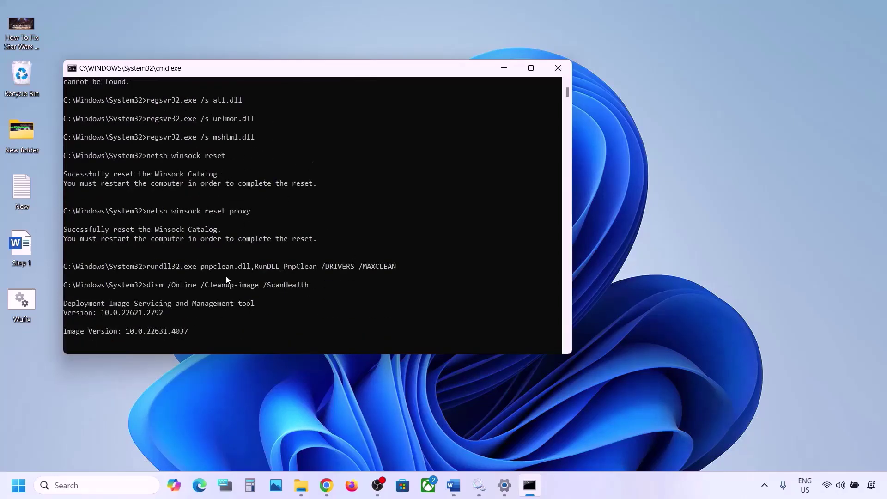
Check the Start menu power options, then minimise Command Prompt while DISM ScanHealth runs
click(18, 485)
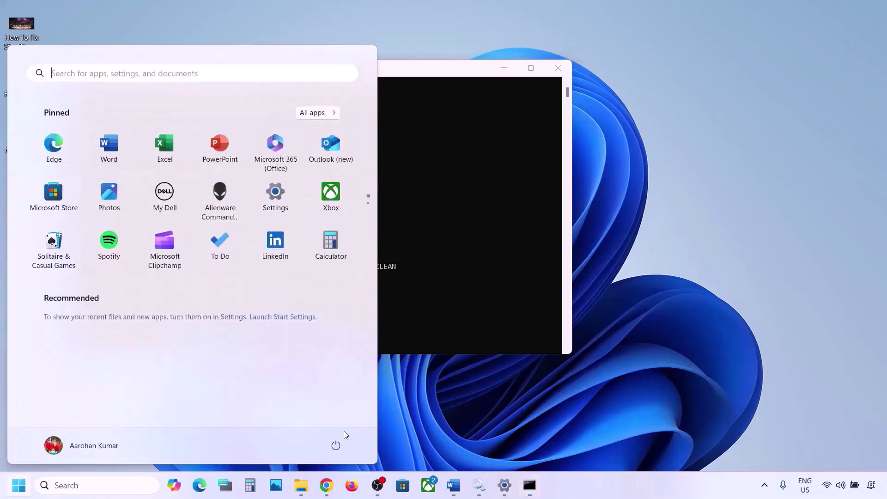
click(336, 446)
key(Escape)
click(470, 237)
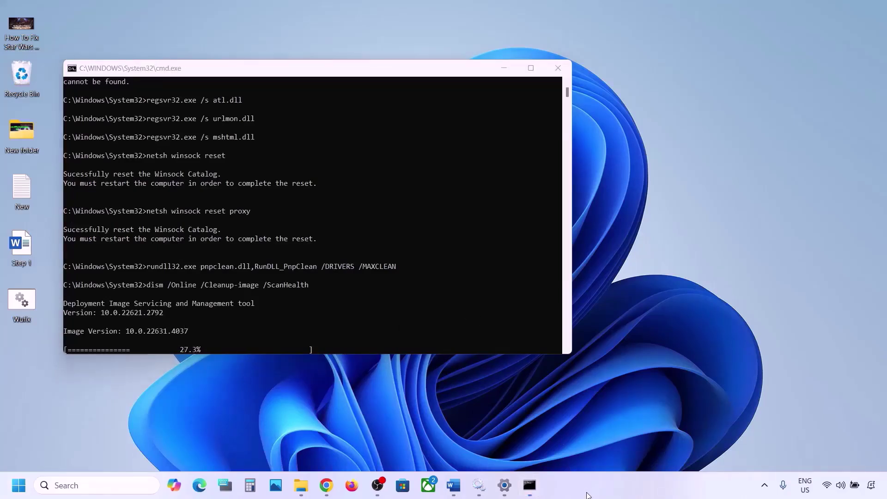
key(super+d)
In the notes, highlight the Step 6 'Use Media Creation Tool' heading and the tool mention
click(454, 485)
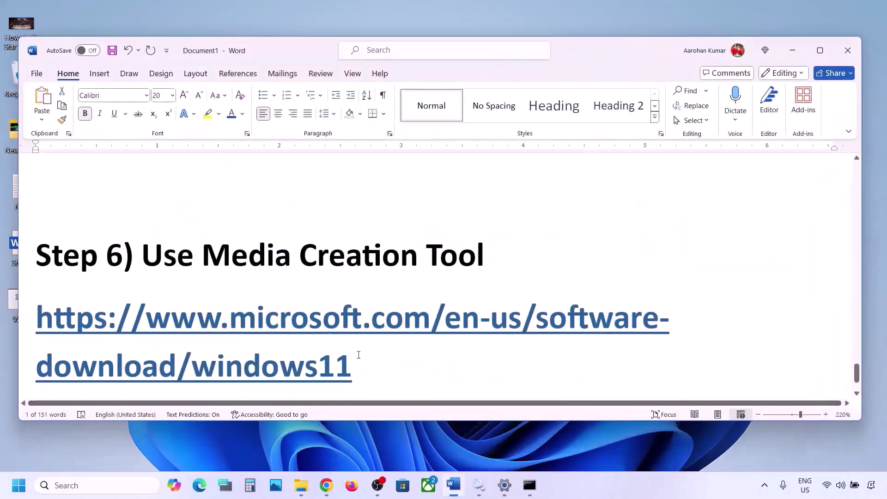
scroll(277, 350, down, 1)
scroll(277, 350, down, 1)
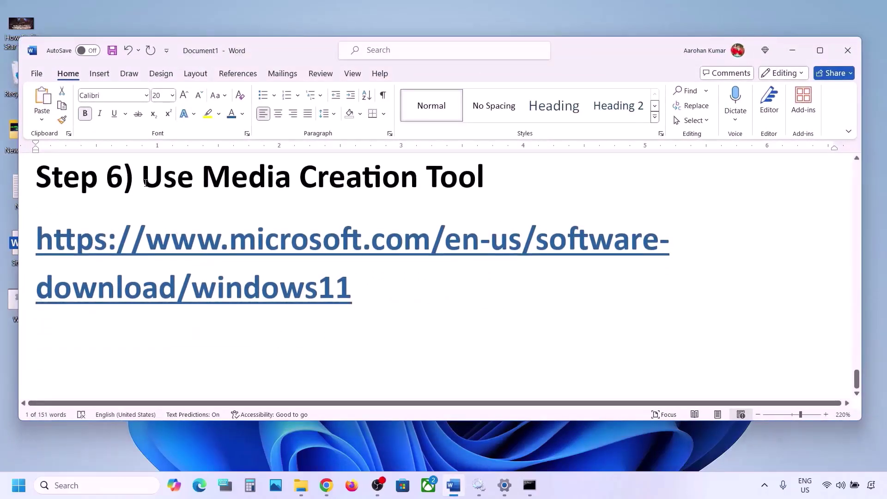
drag(144, 183, 490, 185)
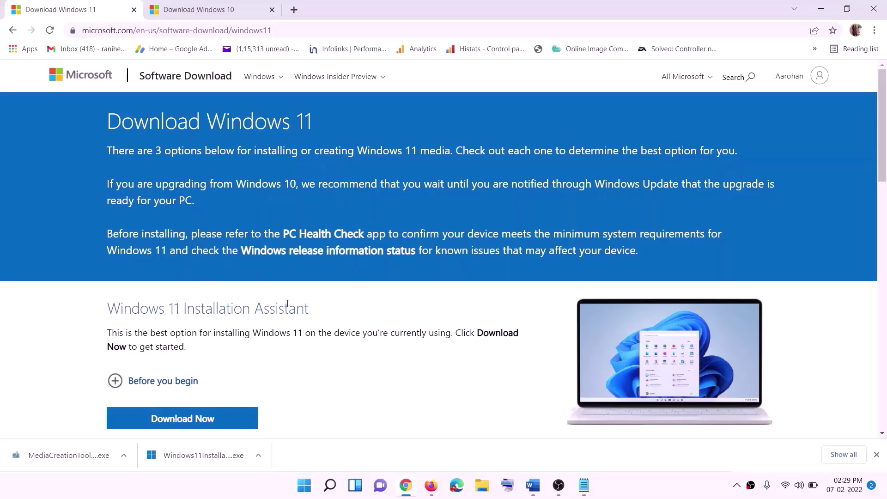
scroll(276, 319, down, 5)
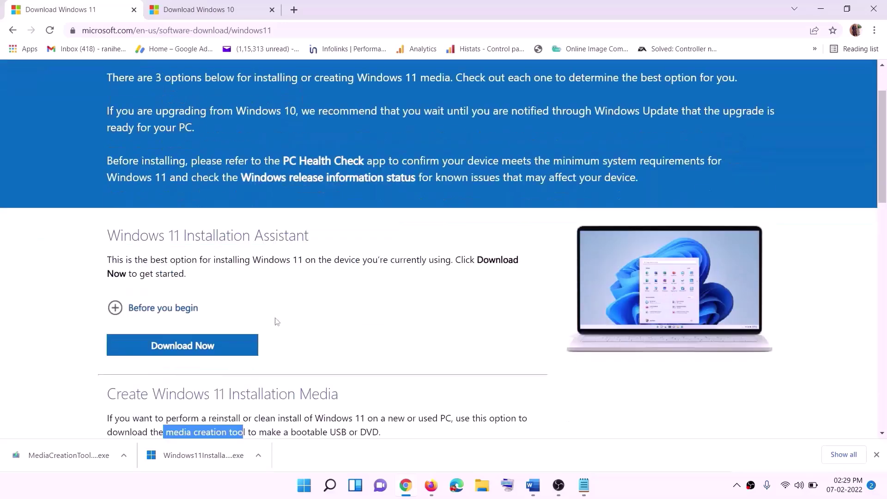
drag(166, 274, 256, 274)
Download and run the Media Creation Tool with admin approval, and accept its license terms
click(177, 351)
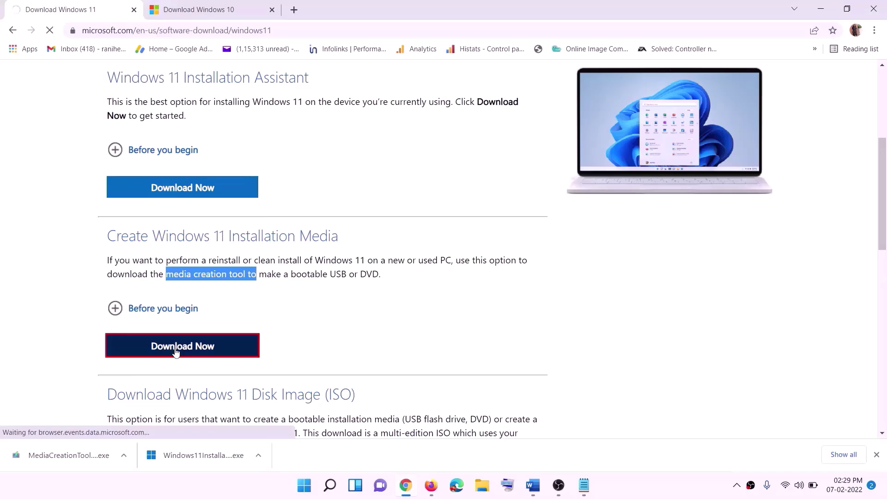
click(62, 458)
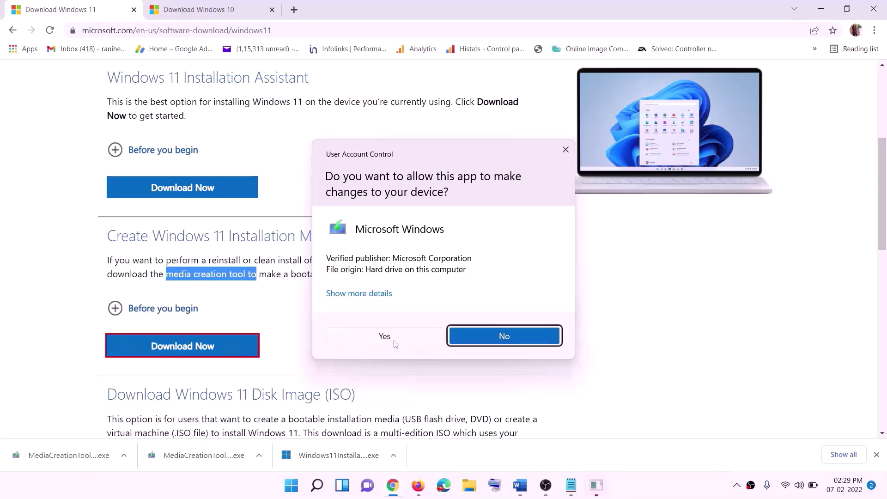
click(394, 342)
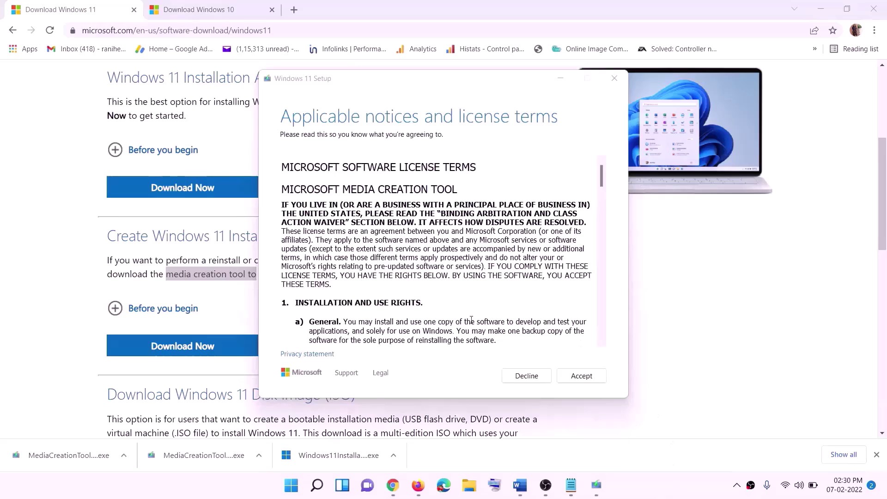
click(577, 376)
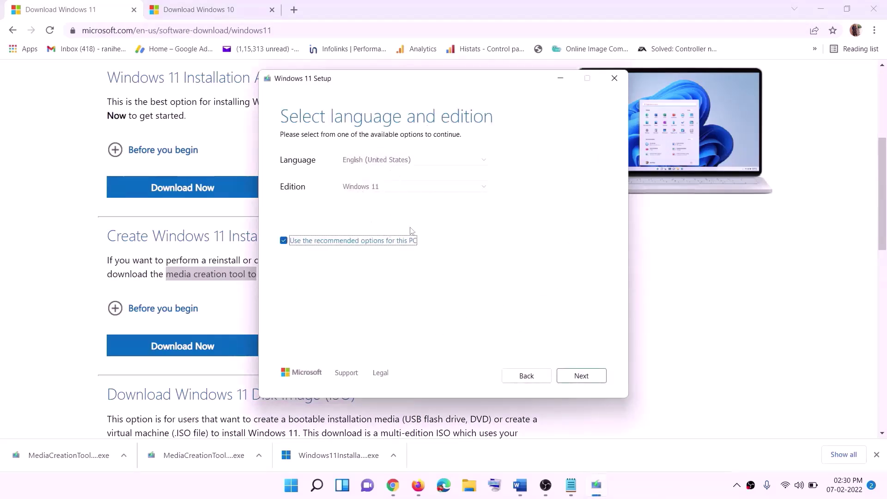
Keep the recommended language and edition and create an ISO file named 'Windows' on the Desktop
click(577, 375)
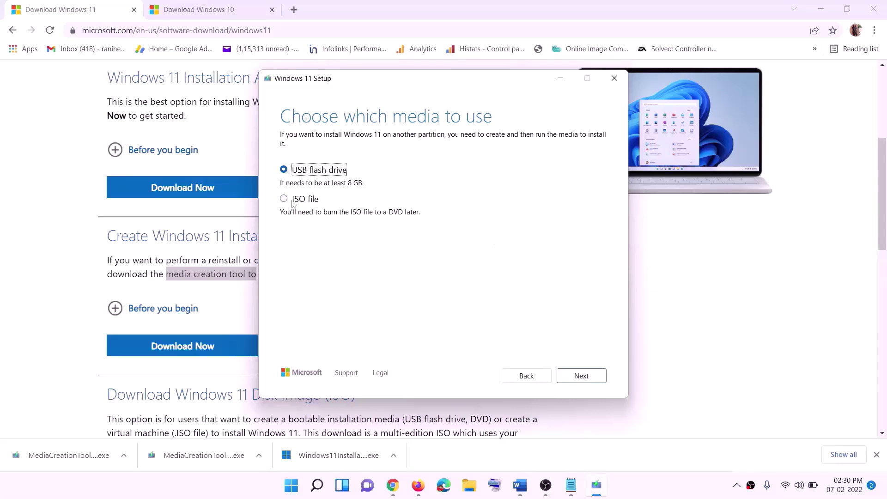
click(284, 199)
click(583, 376)
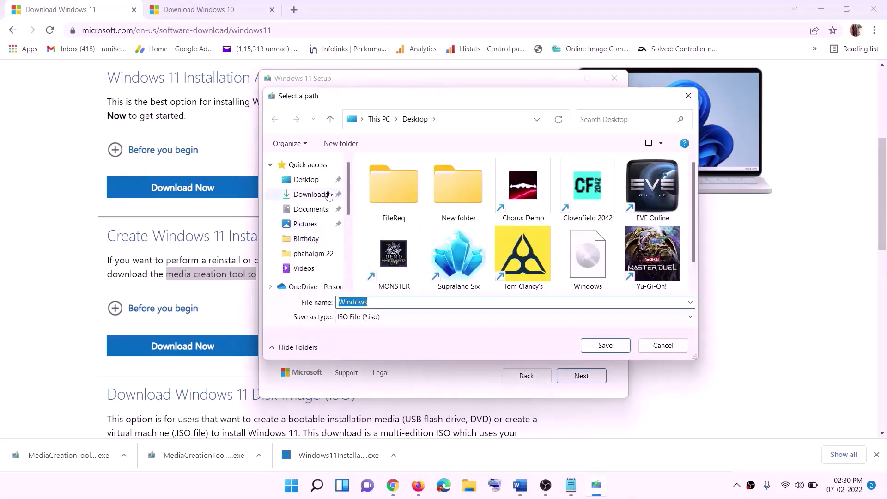
click(281, 185)
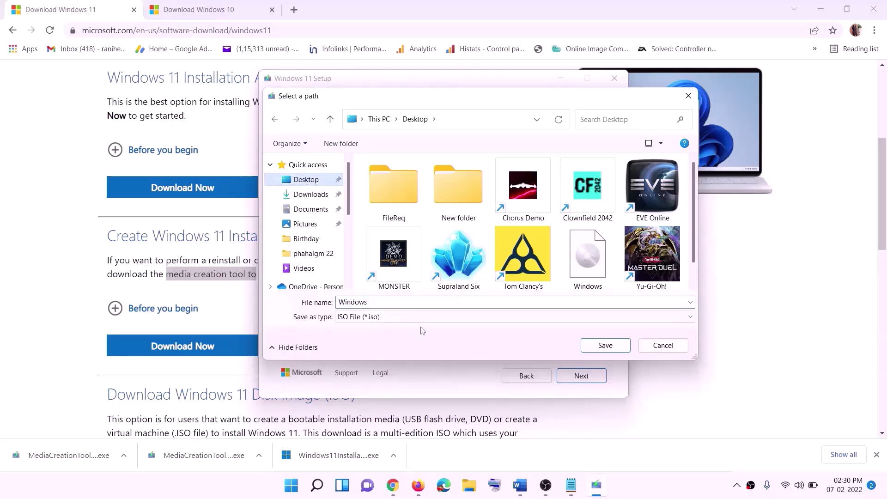
click(606, 346)
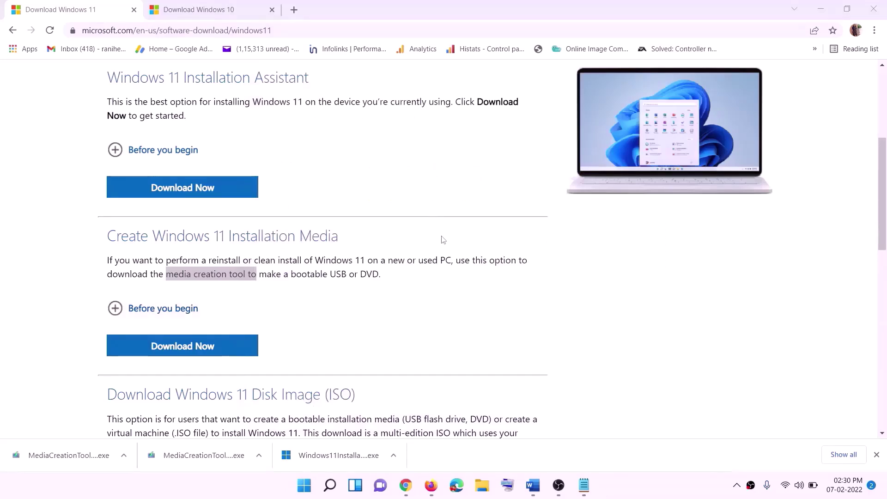
Mount the Windows ISO from the desktop and launch its setup with admin approval
key(super+d)
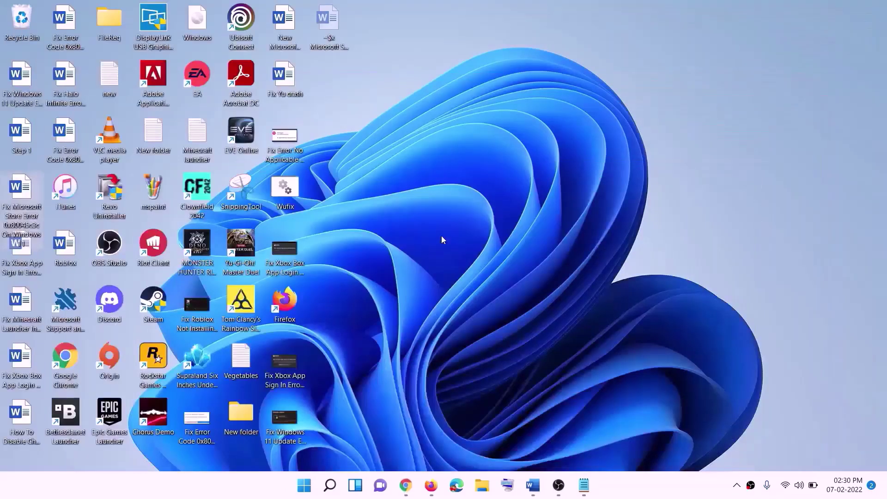
drag(201, 23, 349, 262)
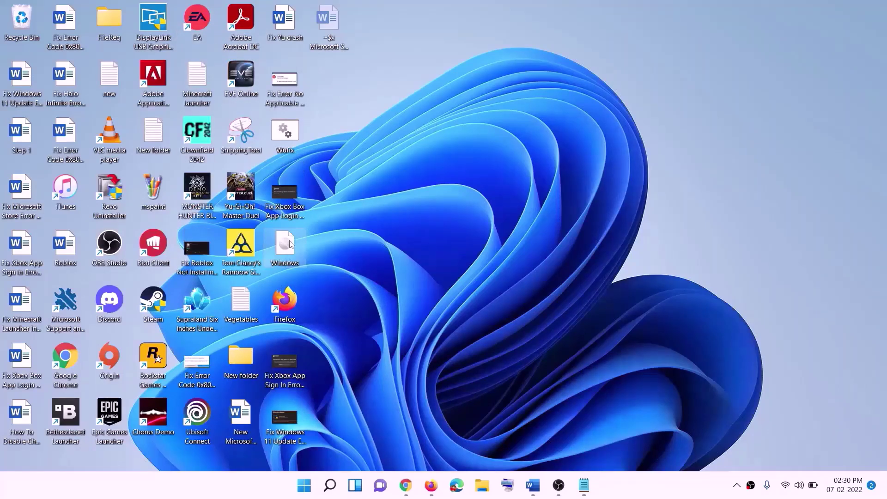
double_click(290, 244)
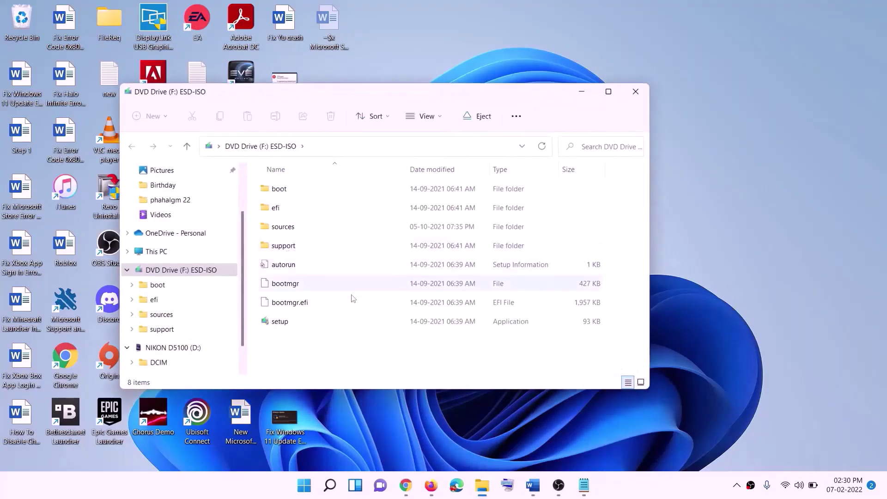
click(281, 323)
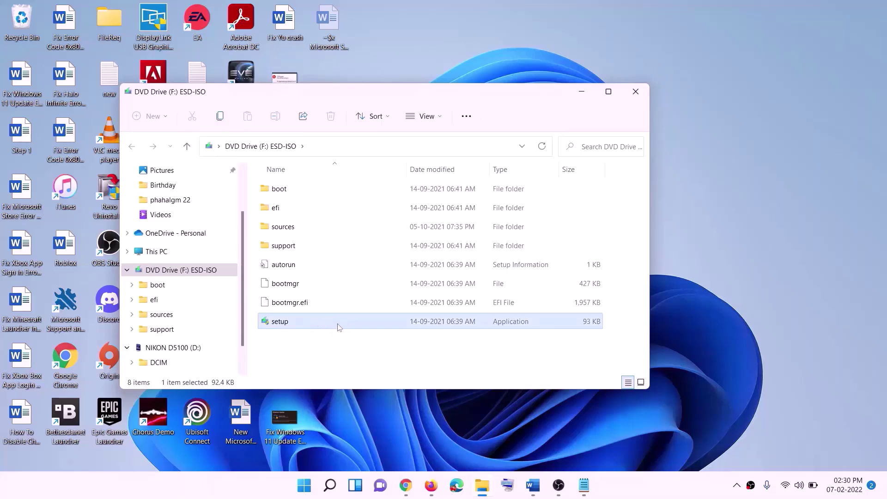
double_click(304, 324)
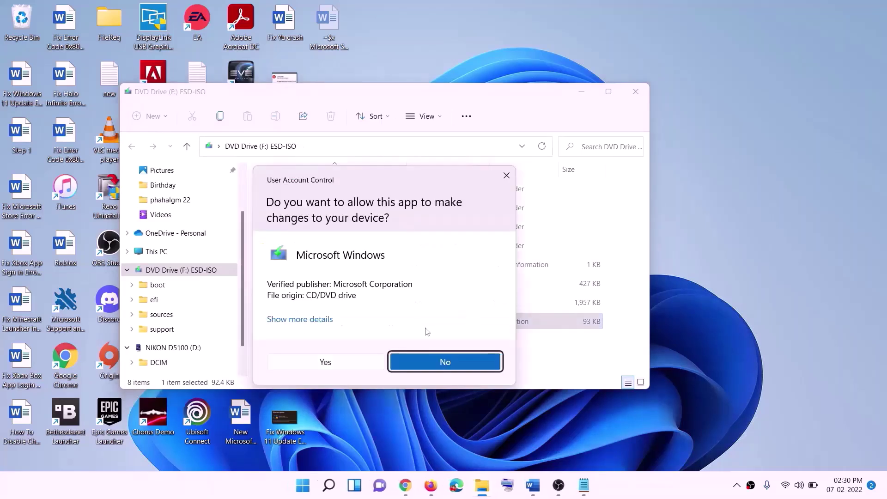
click(357, 362)
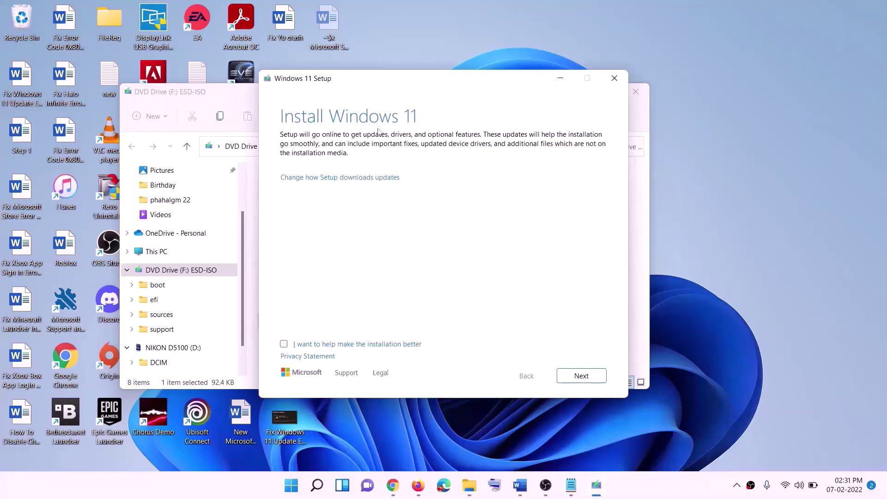
Continue Windows 11 Setup and select the KB5051987 update number
click(582, 375)
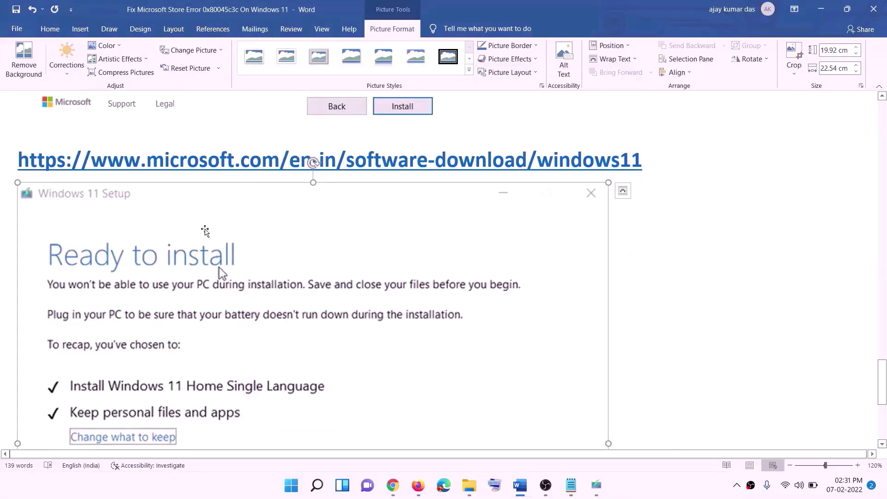
scroll(205, 231, down, 5)
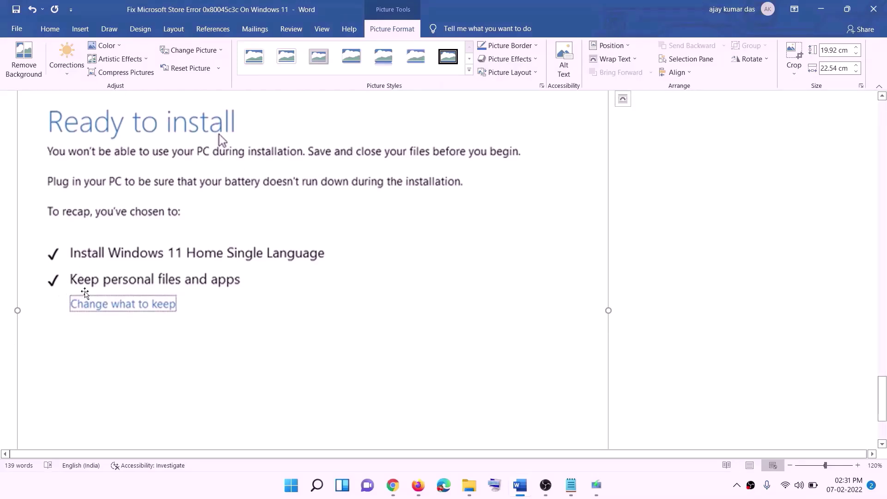
scroll(364, 300, down, 3)
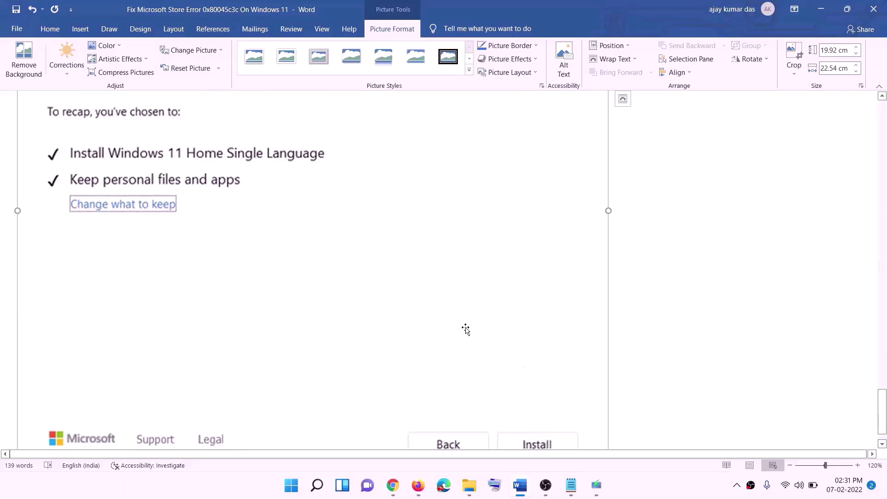
scroll(221, 273, up, 7)
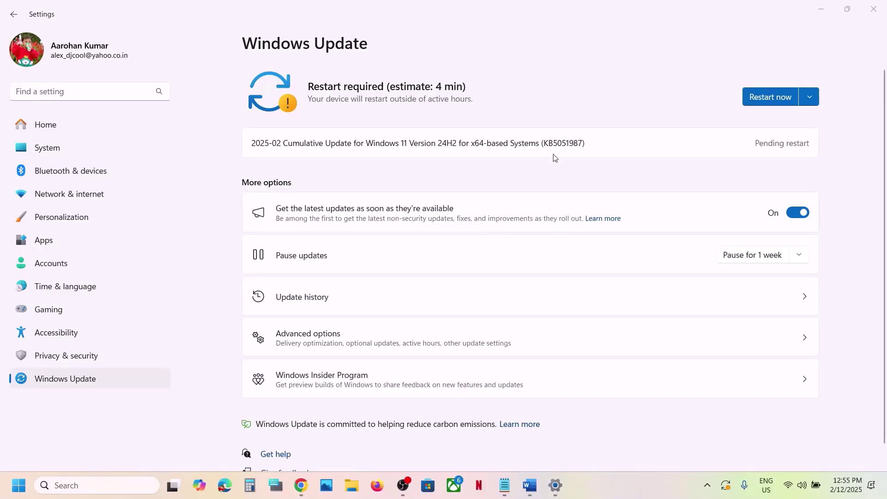
double_click(556, 143)
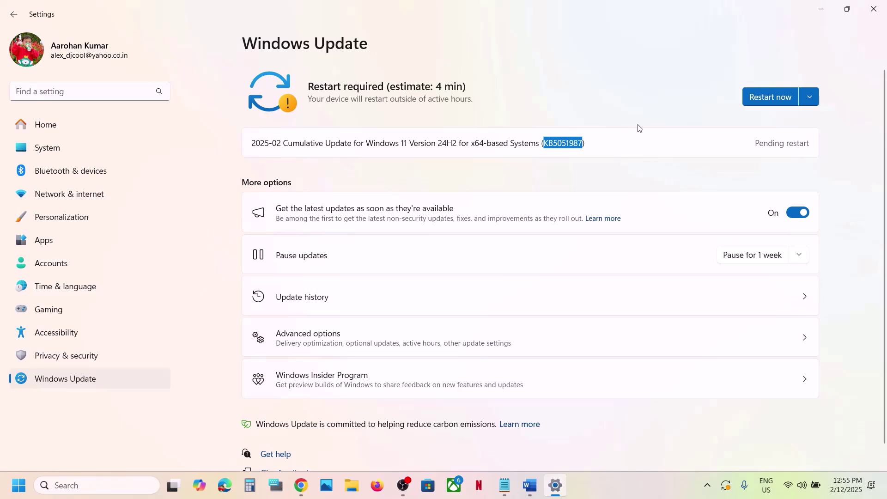